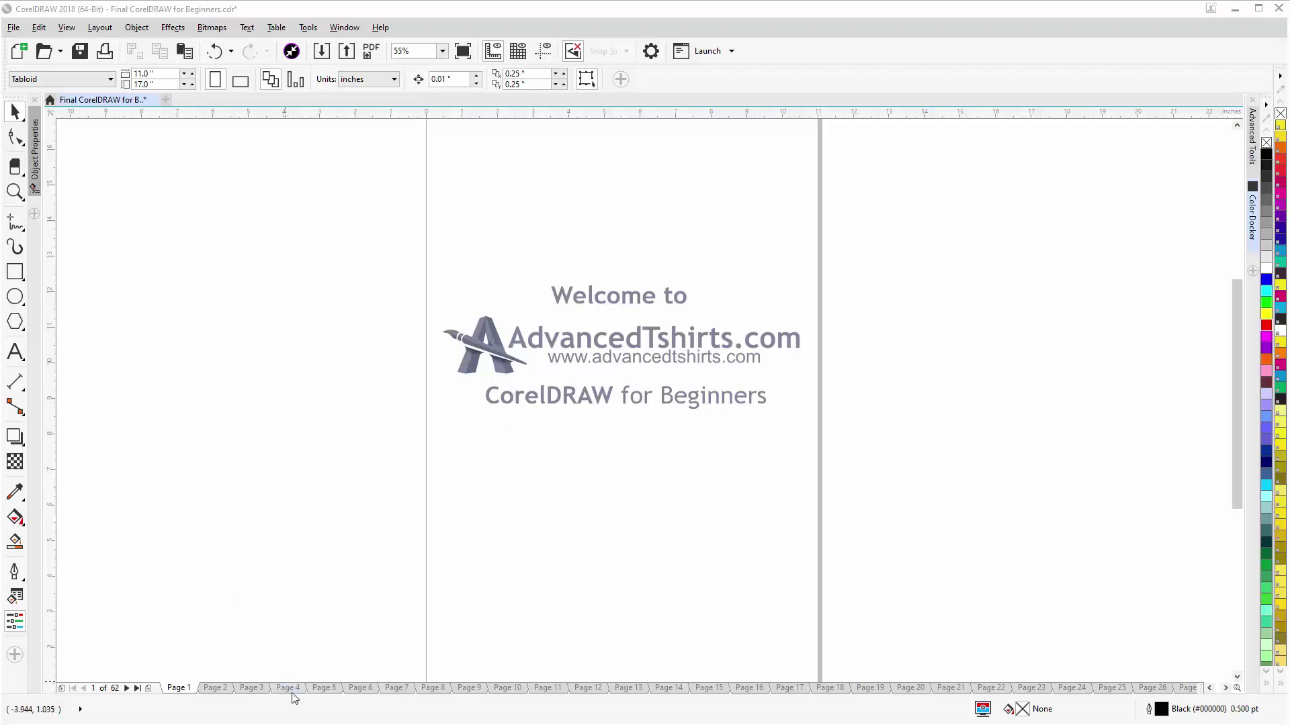
{"action": "left_click_drag", "start_coordinate": [291, 689], "coordinate": [293, 690]}
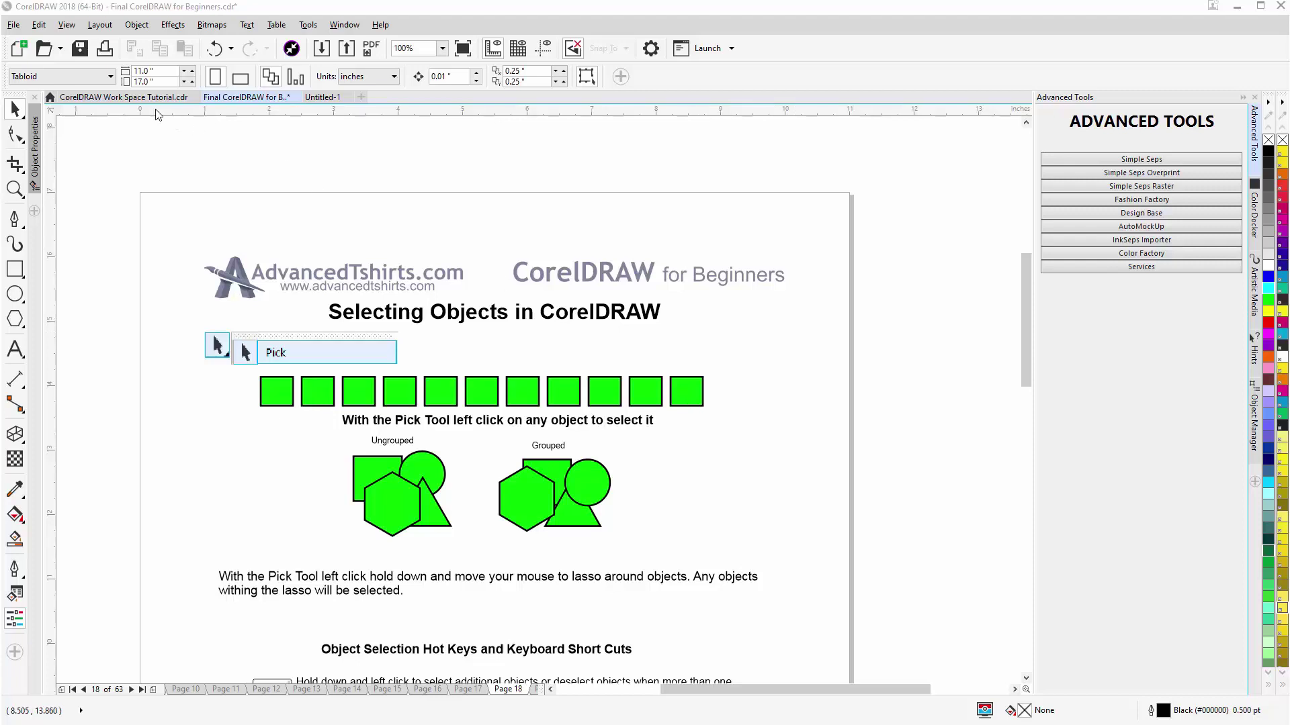
Select the last green square in the row by itself, then marquee-select the last four squares and clear the selection.
{"action": "left_click", "coordinate": [686, 402]}
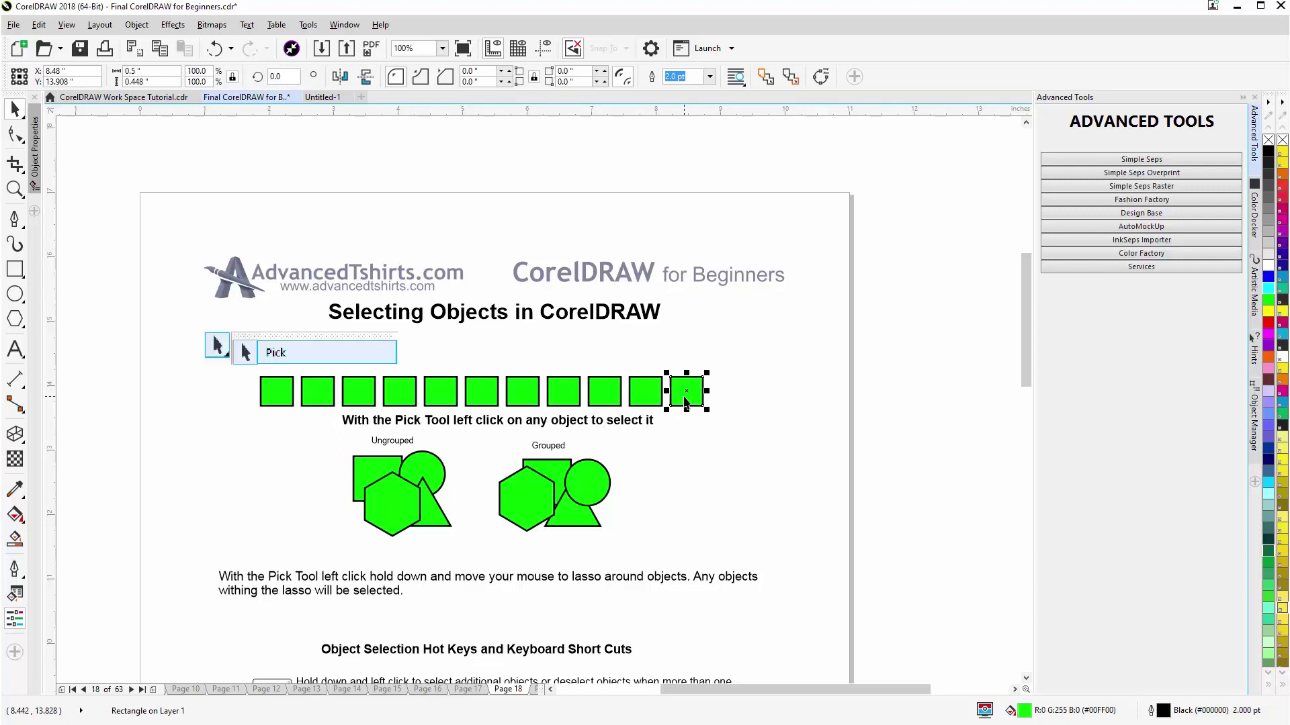
{"action": "left_click", "coordinate": [704, 334]}
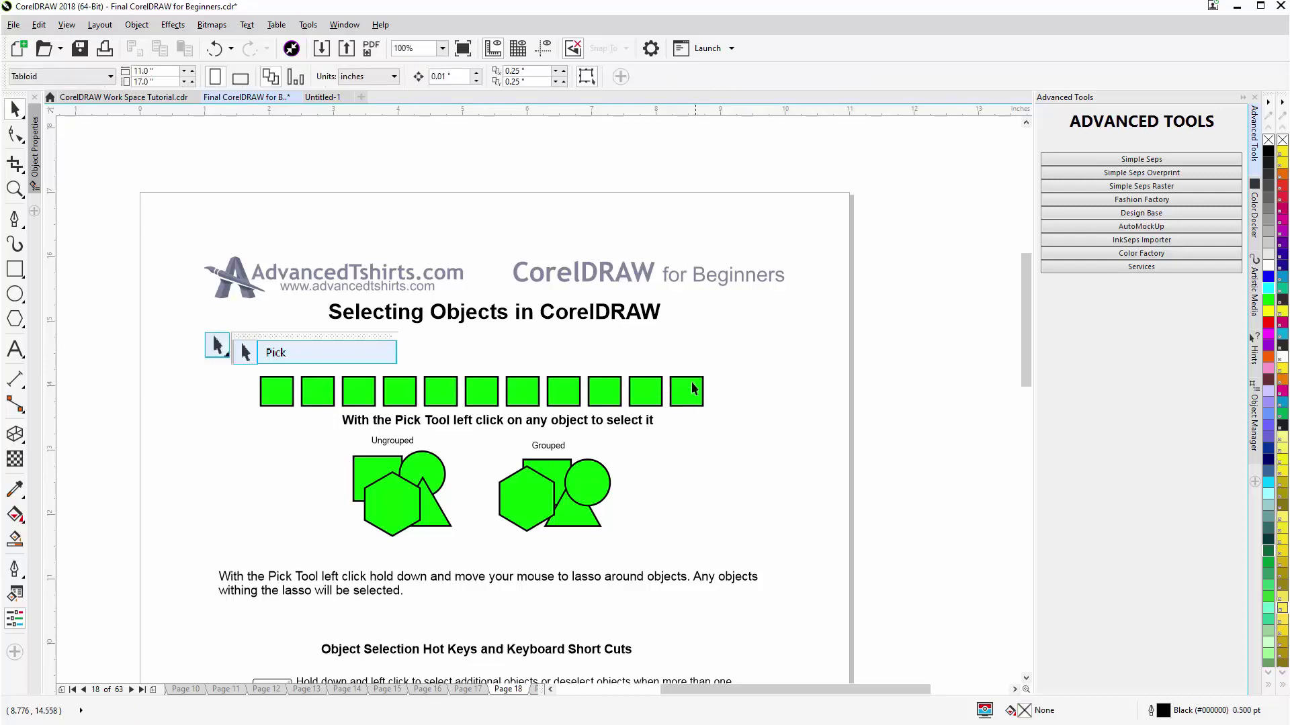
{"action": "left_click", "coordinate": [696, 380]}
{"action": "left_click", "coordinate": [726, 344]}
{"action": "left_click", "coordinate": [692, 397]}
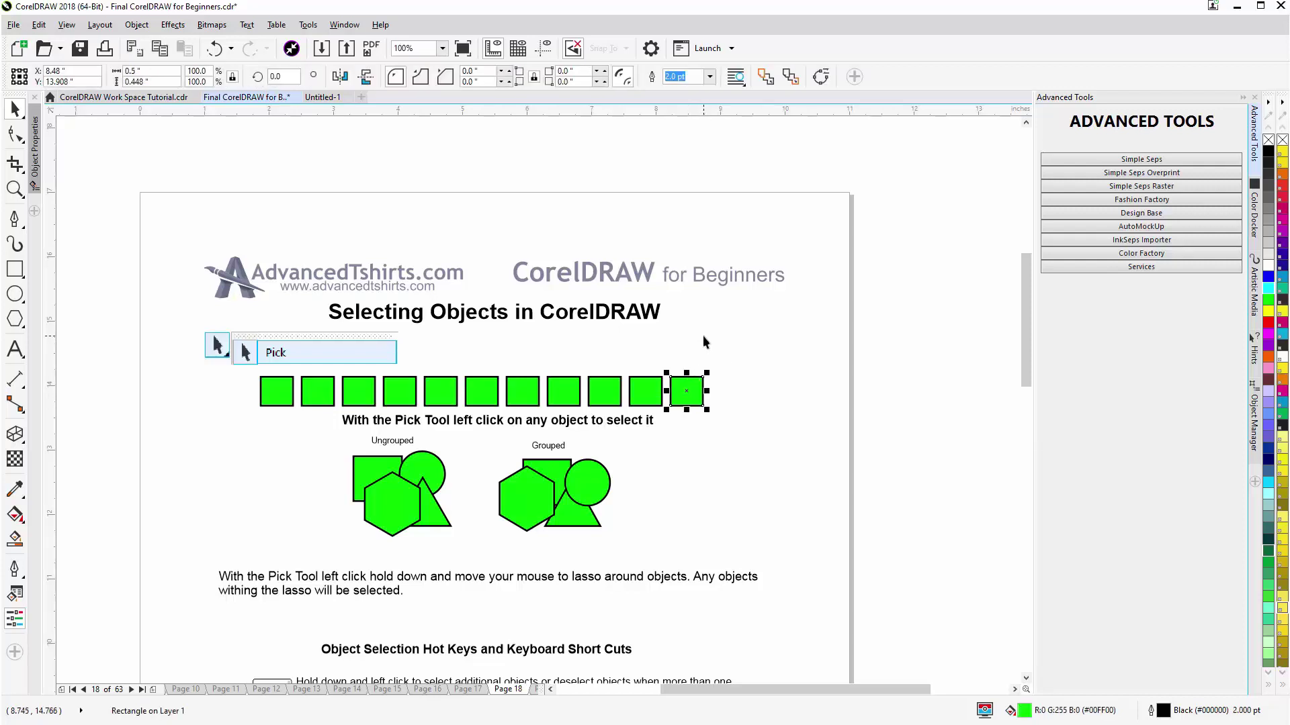
{"action": "left_click_drag", "start_coordinate": [703, 340], "coordinate": [546, 421]}
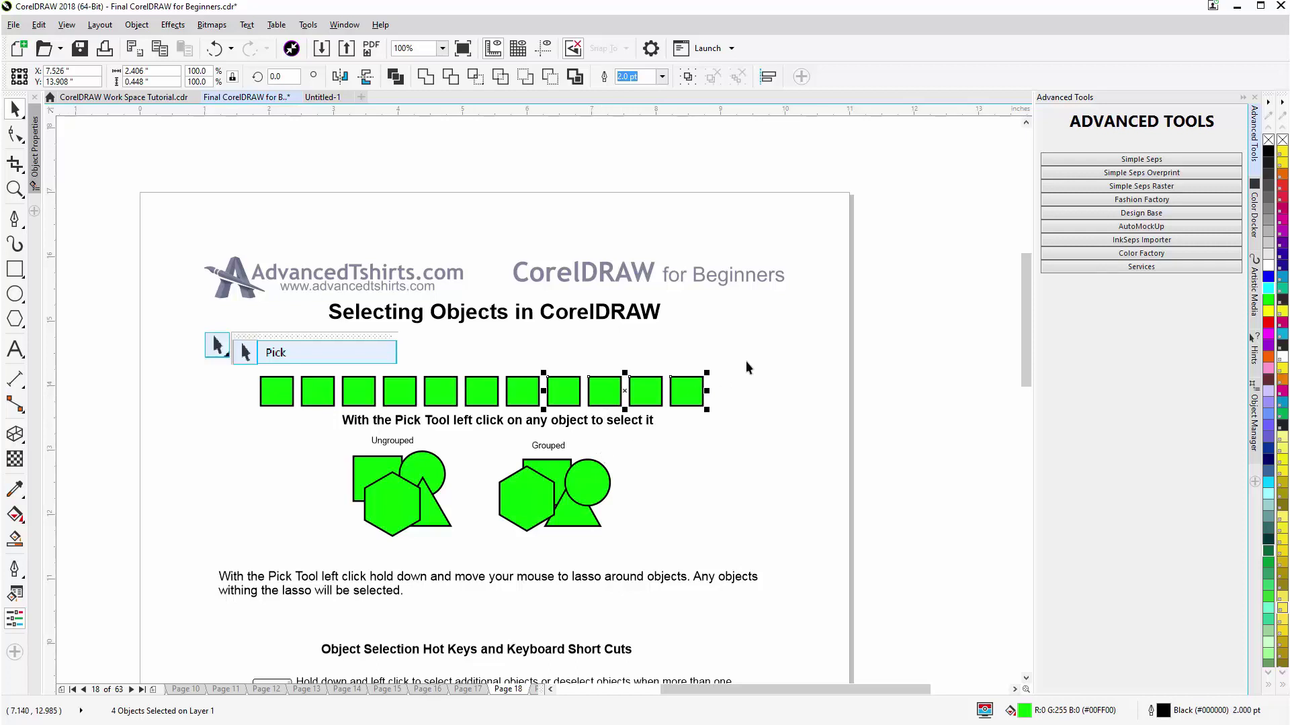
{"action": "left_click", "coordinate": [801, 460]}
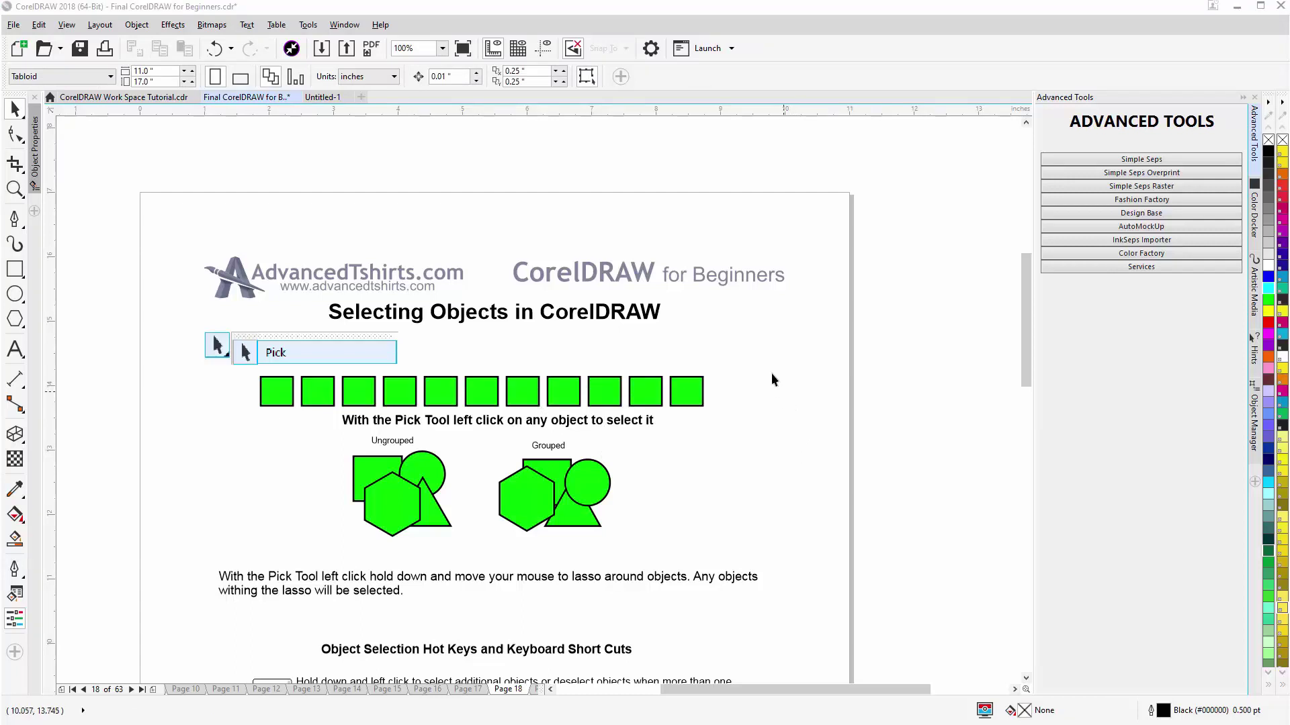
Move the first, sixth and last green squares together up out of the row, then undo the move.
{"action": "left_click", "coordinate": [686, 401]}
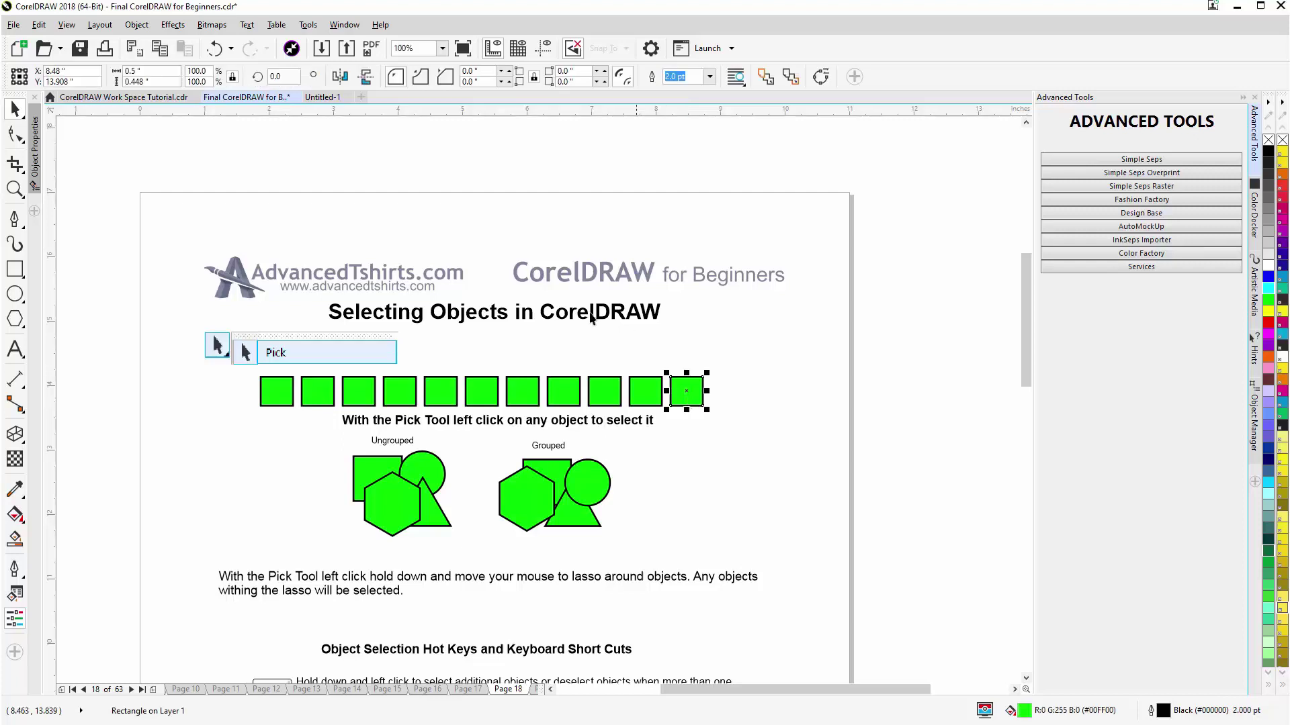
{"action": "left_click", "coordinate": [485, 393], "text": "shift"}
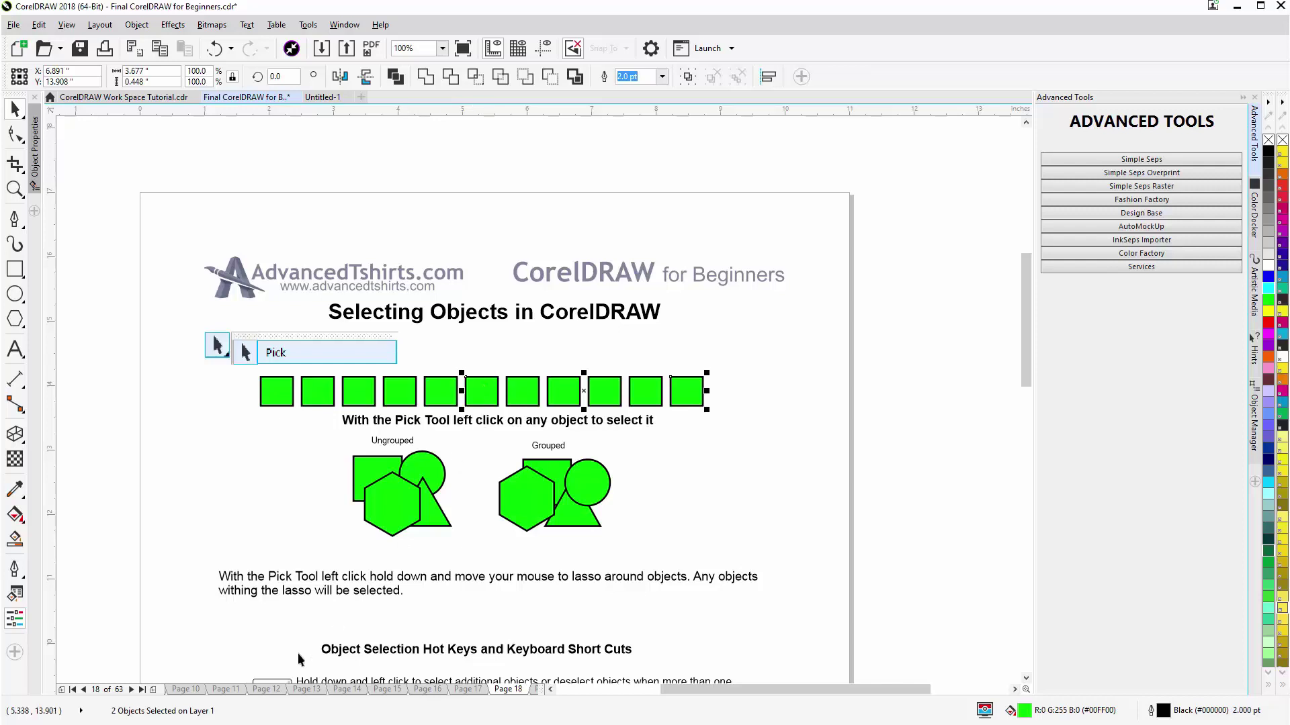
{"action": "left_click", "coordinate": [281, 397], "text": "shift"}
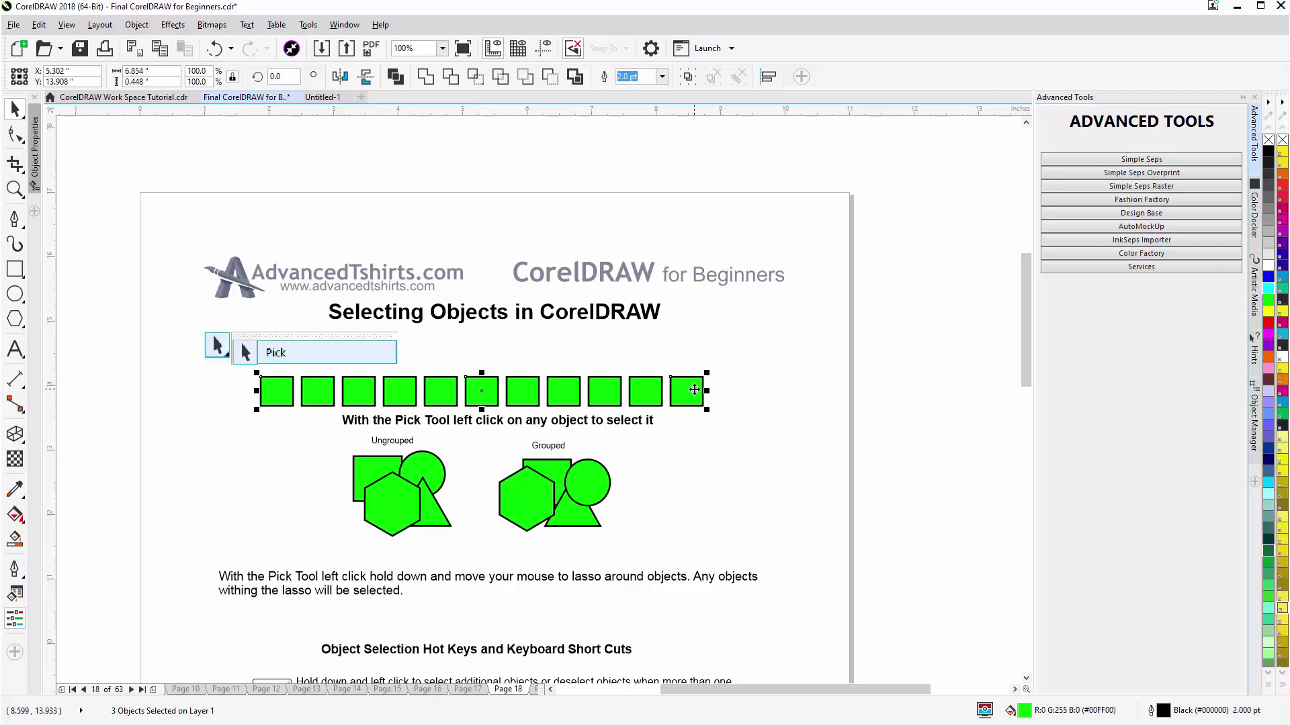
{"action": "left_click_drag", "start_coordinate": [694, 389], "coordinate": [727, 347]}
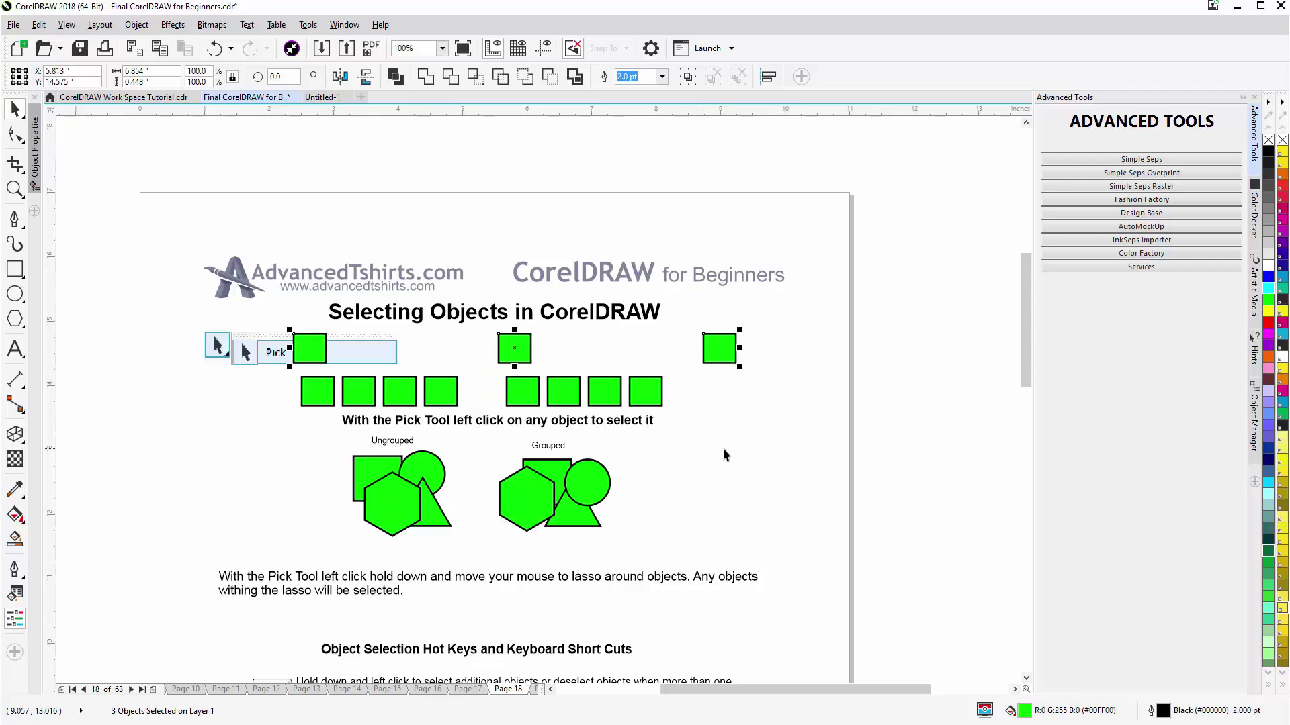
{"action": "key", "text": "ctrl+z"}
{"action": "left_click", "coordinate": [723, 449]}
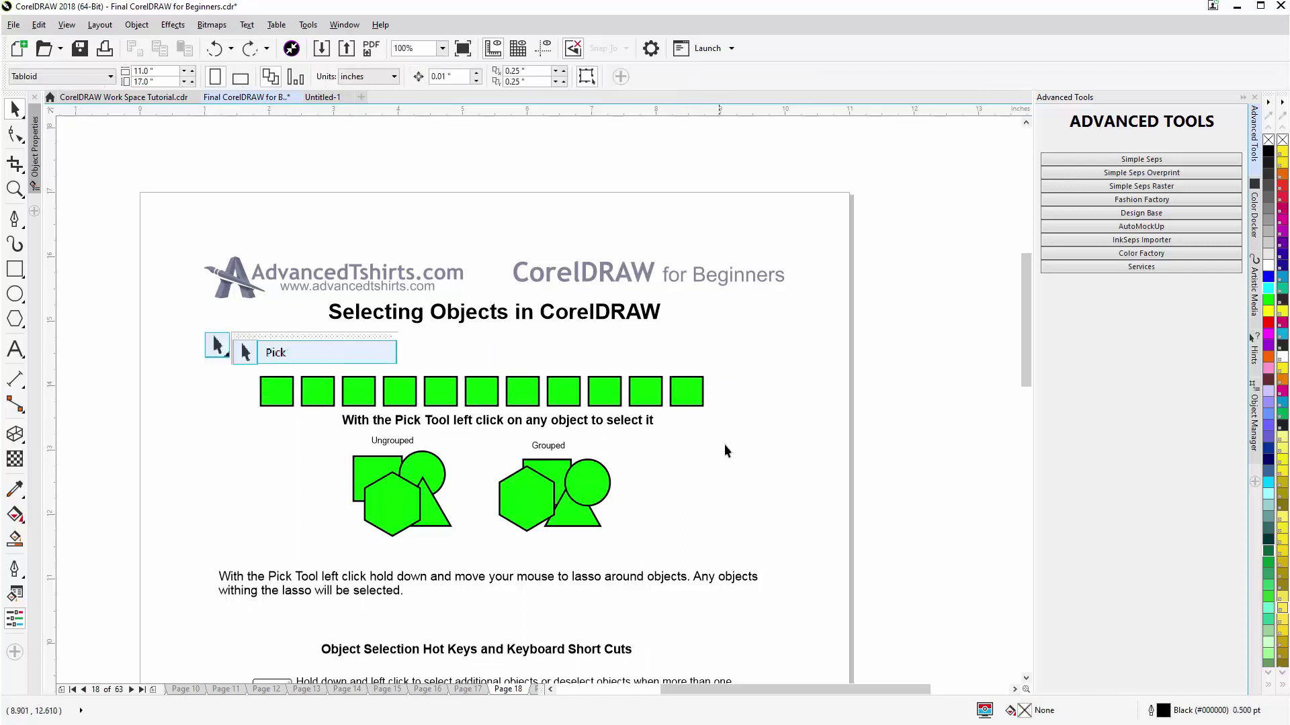
Marquee-select the last nine green squares and toggle squares in the middle of the row in and out of the selection.
{"action": "left_click_drag", "start_coordinate": [749, 341], "coordinate": [338, 424]}
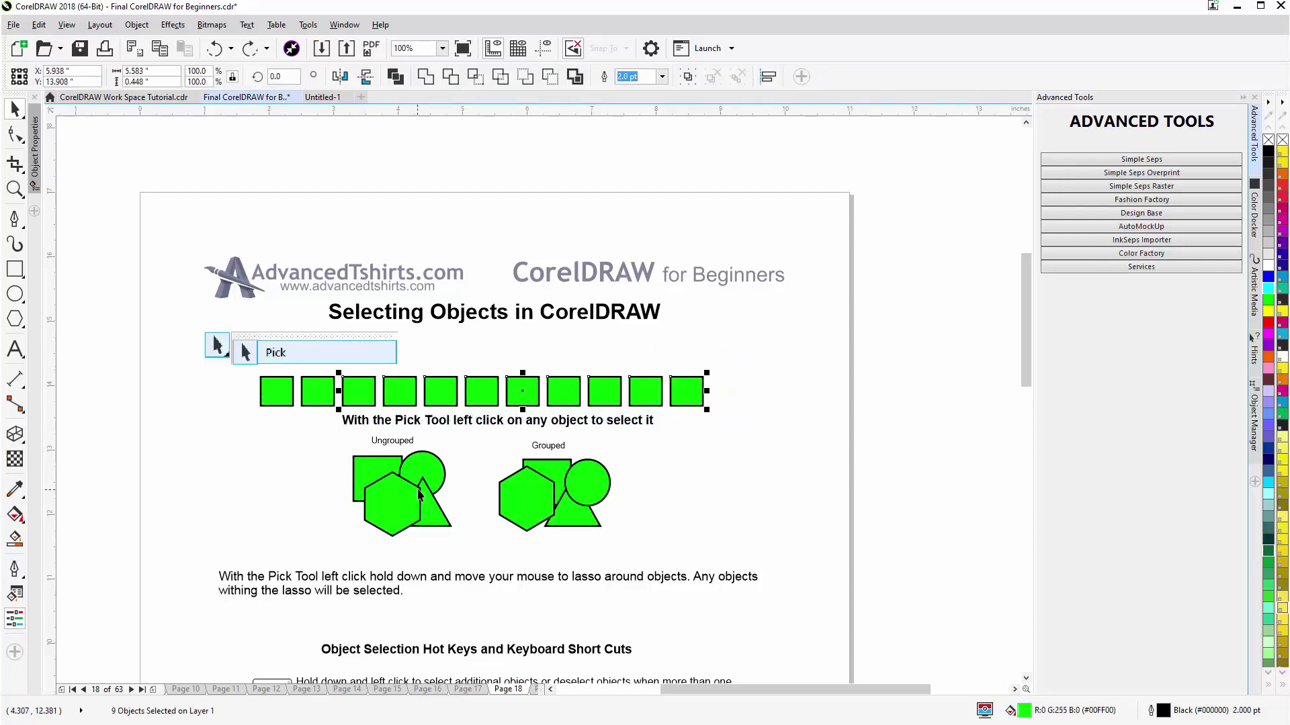
{"action": "left_click_drag", "start_coordinate": [549, 339], "coordinate": [463, 414]}
{"action": "left_click_drag", "start_coordinate": [552, 344], "coordinate": [462, 417]}
{"action": "left_click", "coordinate": [440, 392], "text": "shift"}
Select the hexagon, circle, triangle and square of the ungrouped shapes one at a time.
{"action": "left_click", "coordinate": [384, 503]}
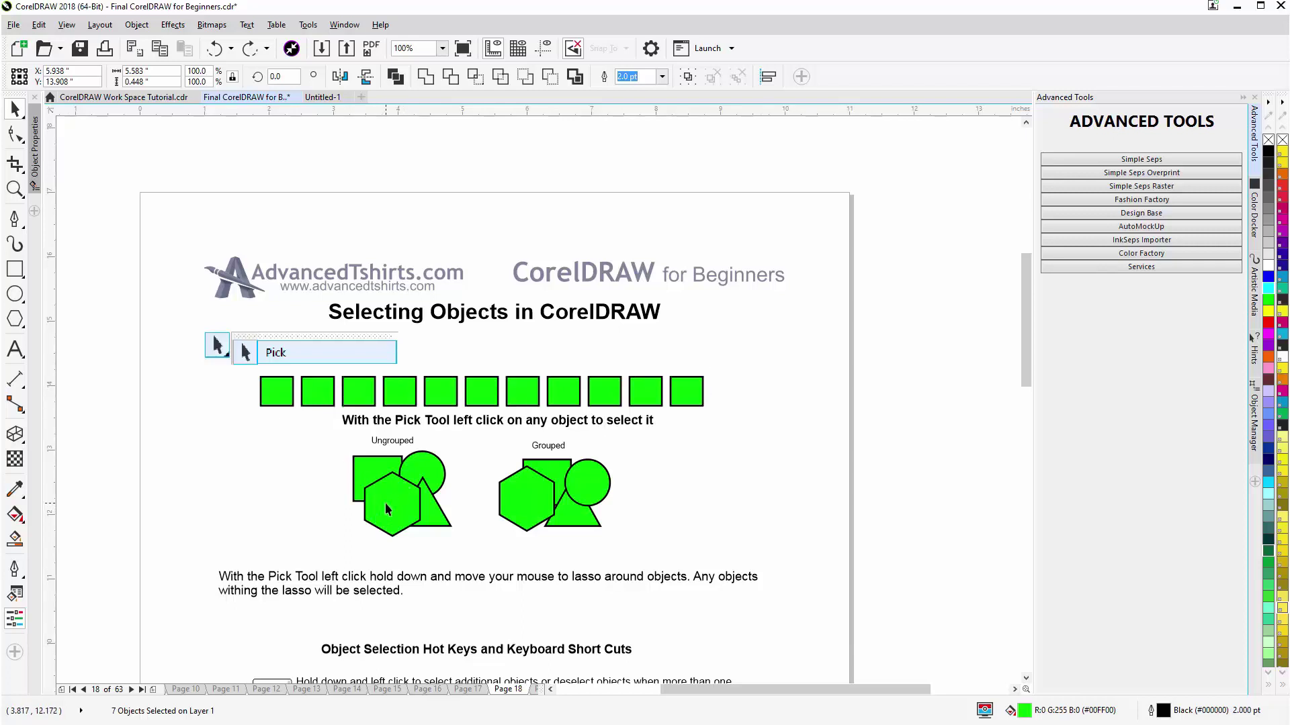
{"action": "left_click", "coordinate": [430, 478]}
{"action": "left_click", "coordinate": [432, 509]}
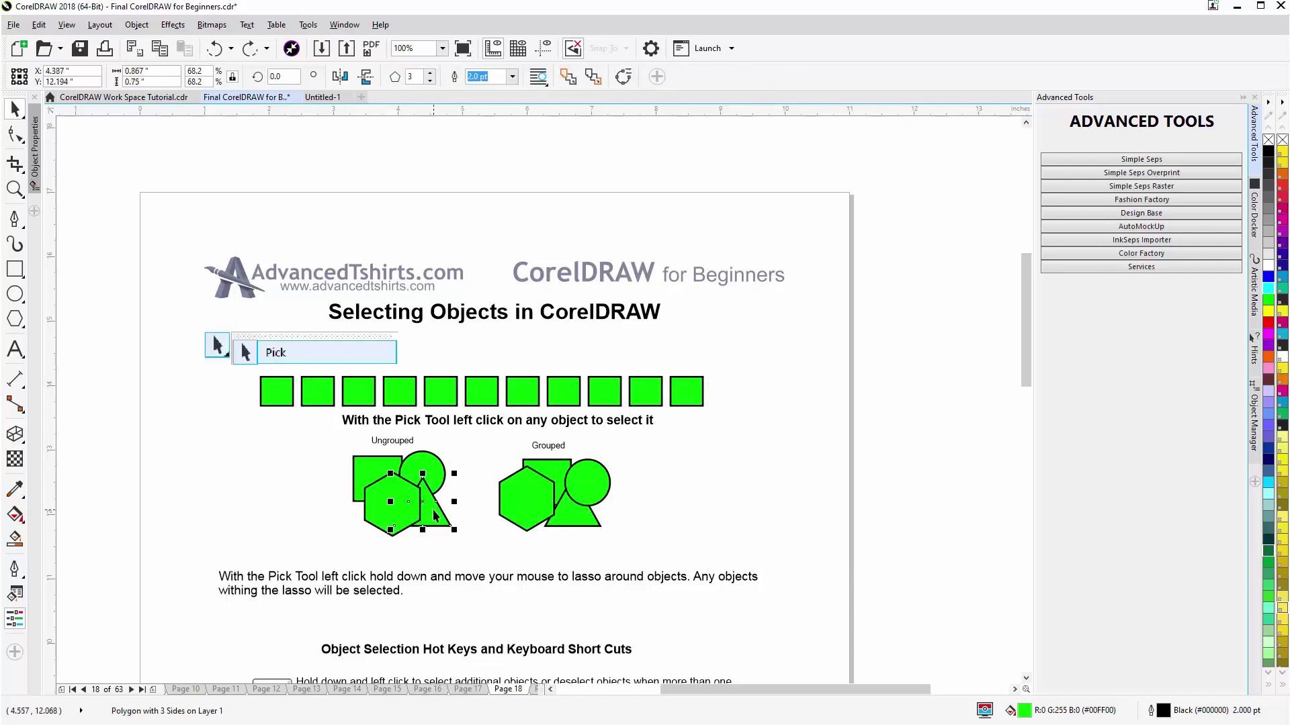
{"action": "left_click", "coordinate": [367, 470]}
Select the grouped shapes as a whole, then select only the group's hexagon and the rectangle hidden behind it, one after the other.
{"action": "left_click", "coordinate": [509, 500]}
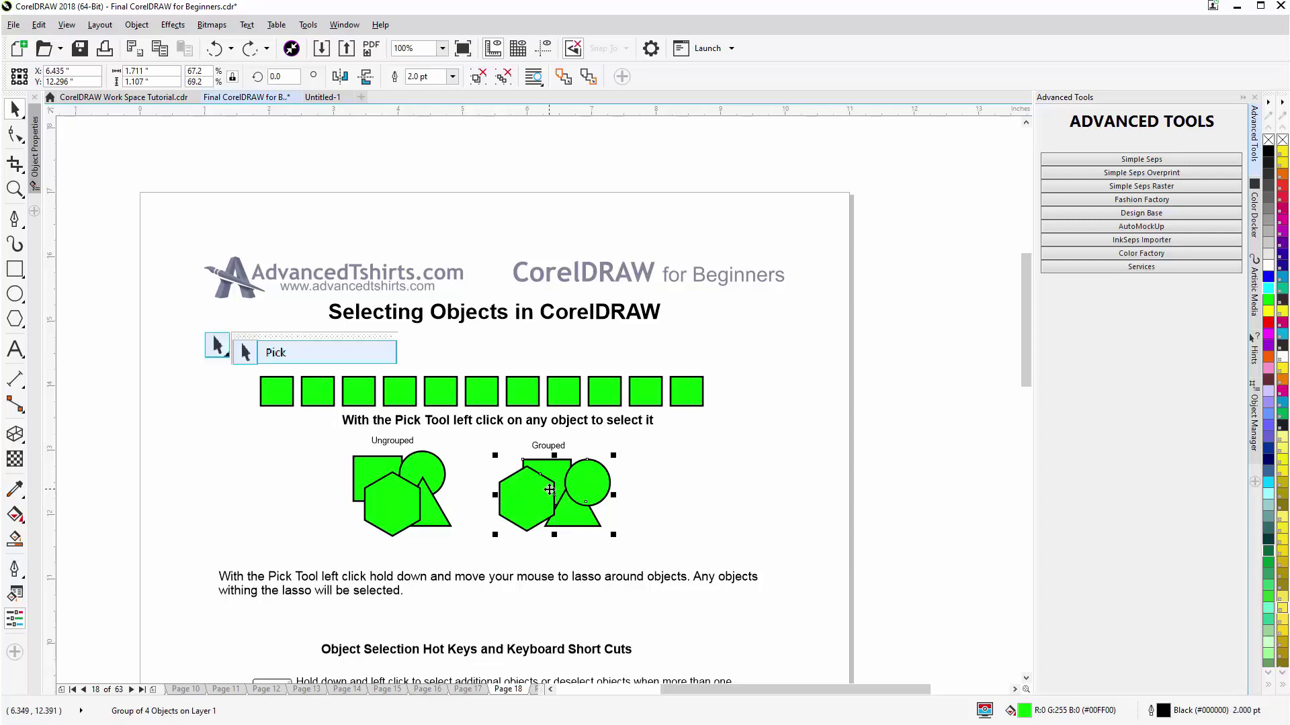
{"action": "left_click", "coordinate": [657, 469]}
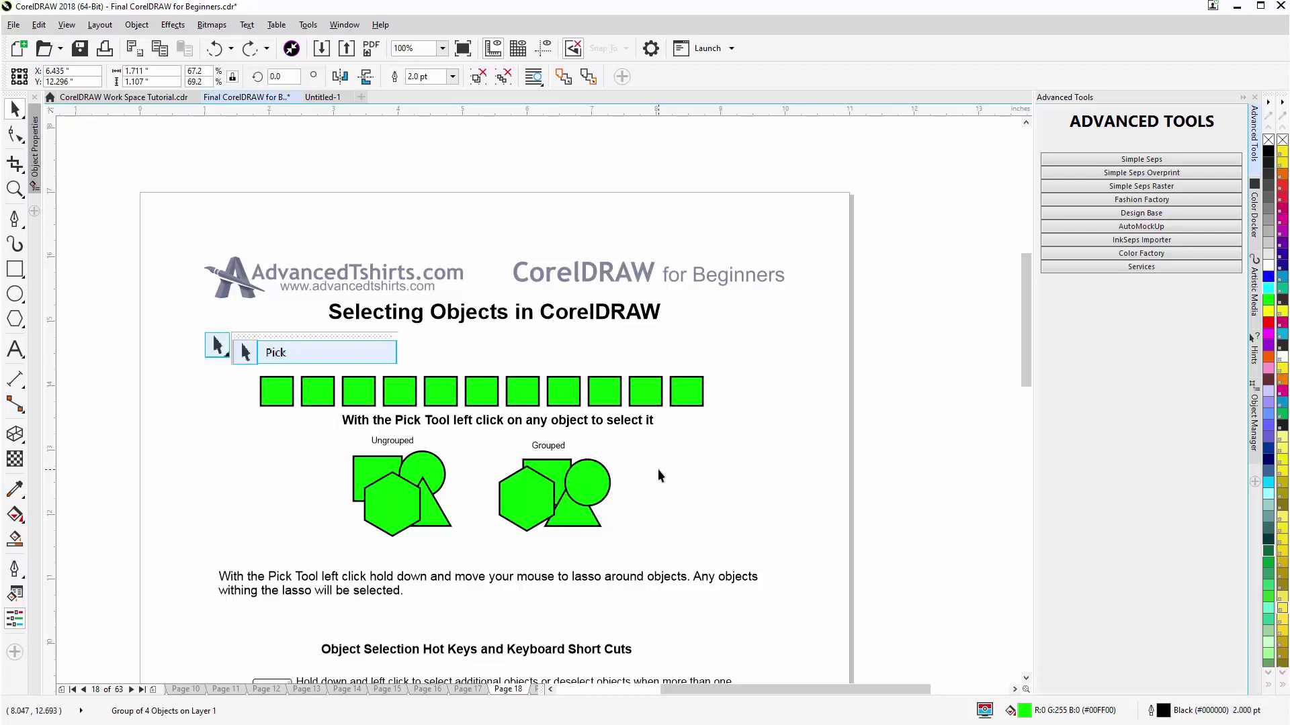
{"action": "left_click", "coordinate": [552, 504]}
{"action": "left_click", "coordinate": [538, 498], "text": "ctrl"}
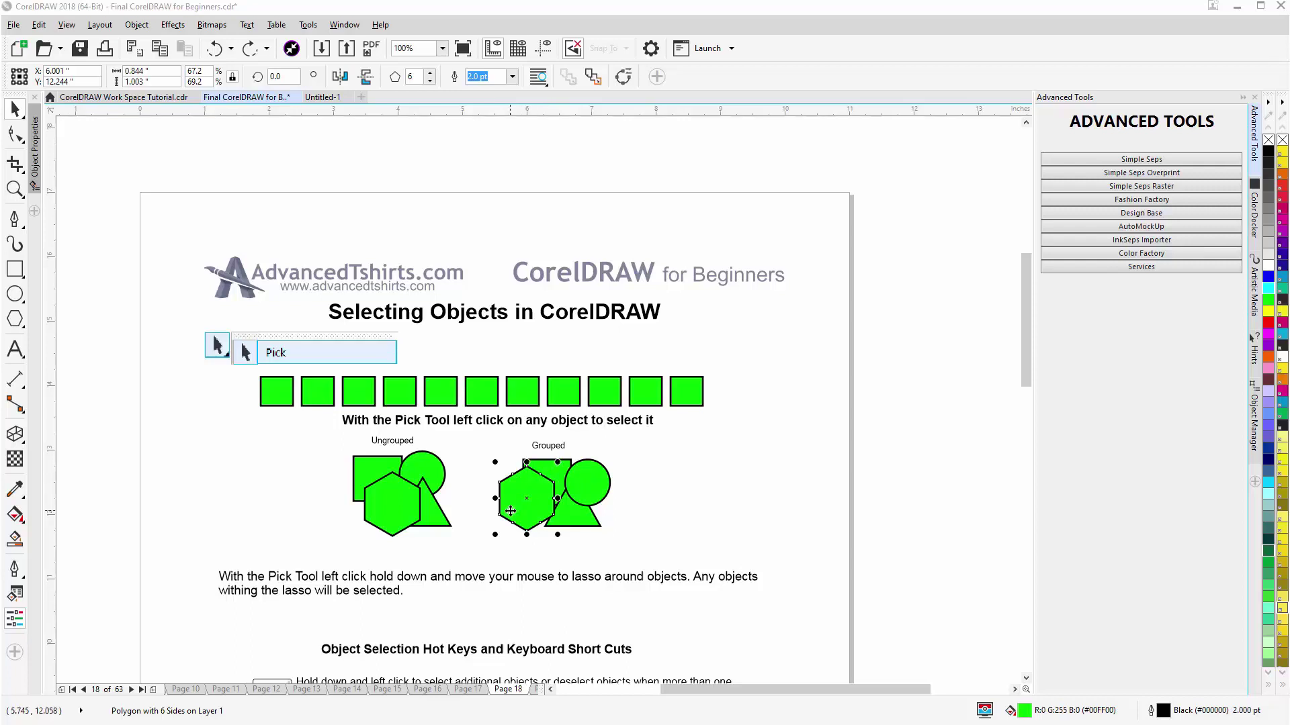
{"action": "left_click", "coordinate": [542, 484], "text": "ctrl+alt"}
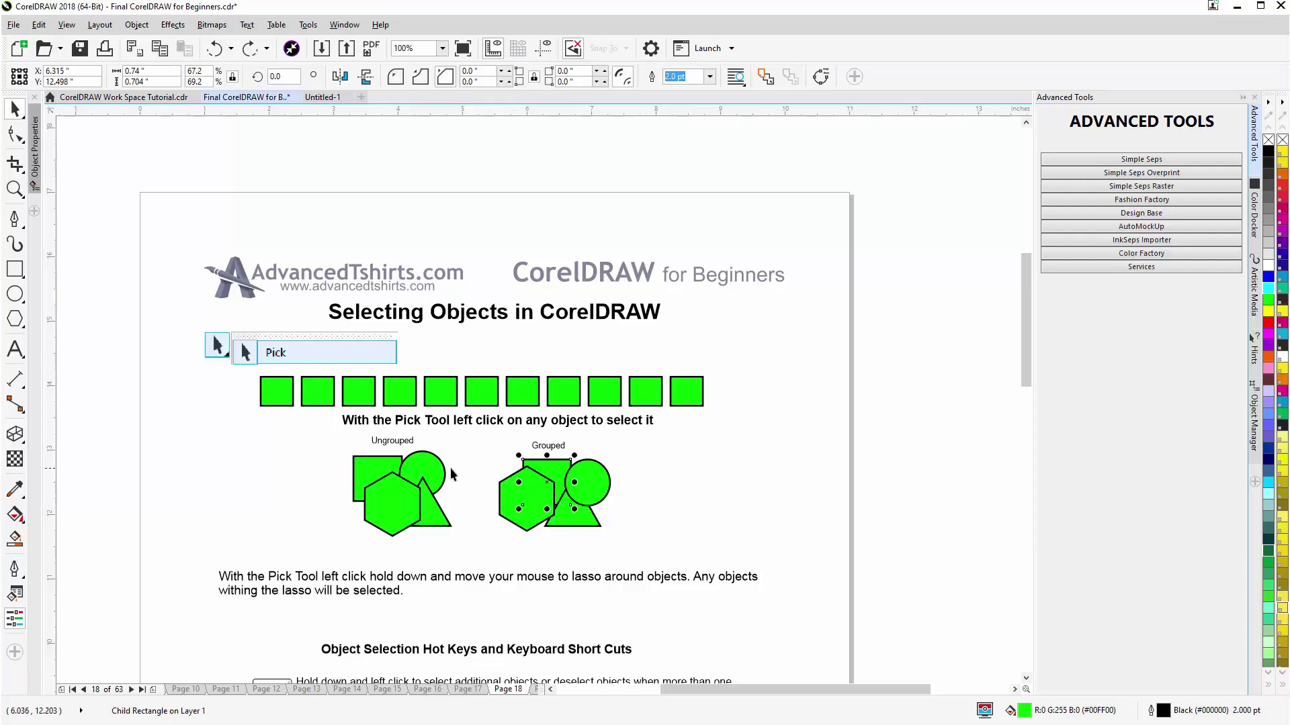
In the ungrouped shapes, select the square behind the hexagon, then the triangle and the circle stacked beneath it.
{"action": "left_click", "coordinate": [380, 483]}
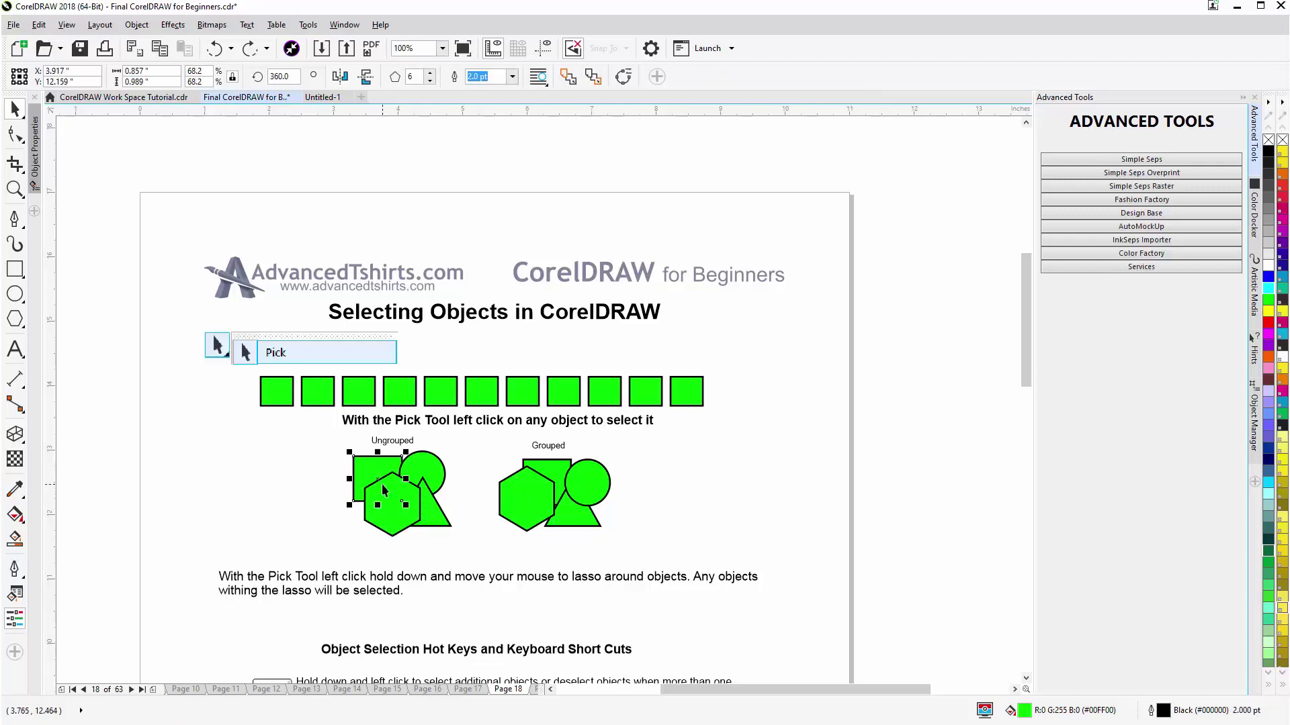
{"action": "left_click", "coordinate": [384, 489], "text": "alt"}
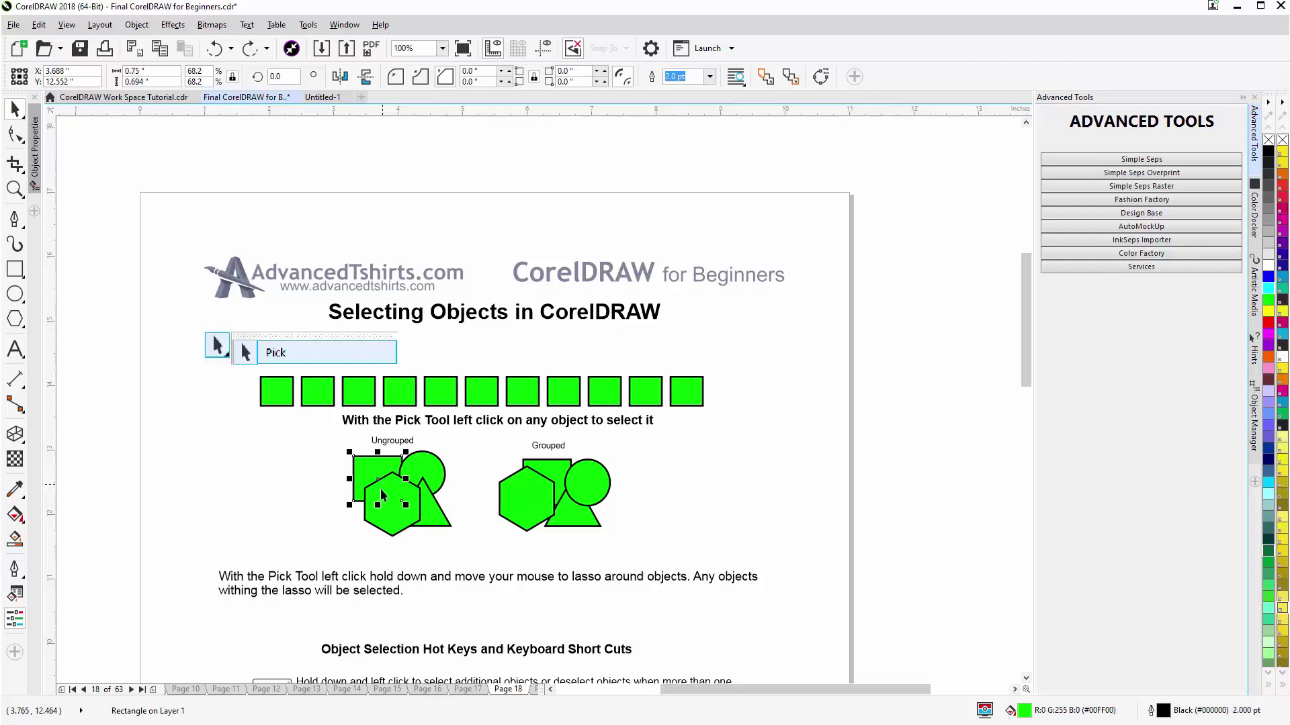
{"action": "left_click", "coordinate": [414, 519]}
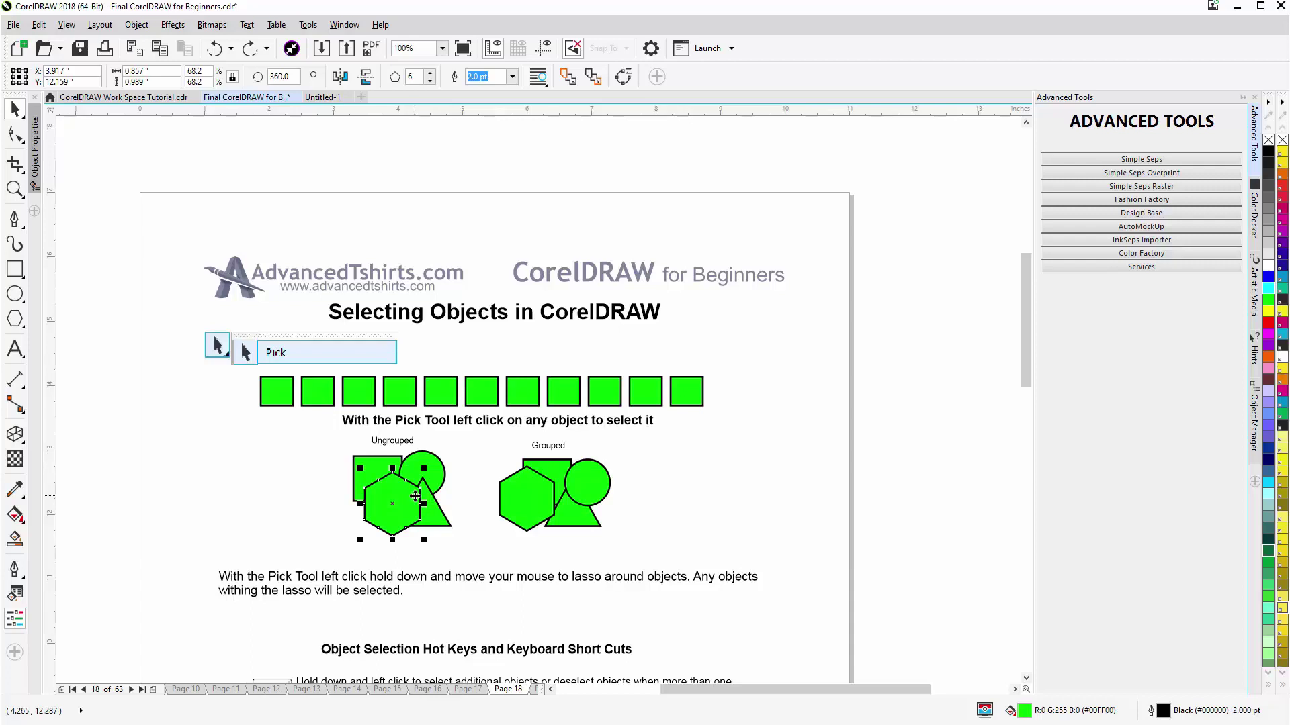
{"action": "left_click", "coordinate": [417, 500]}
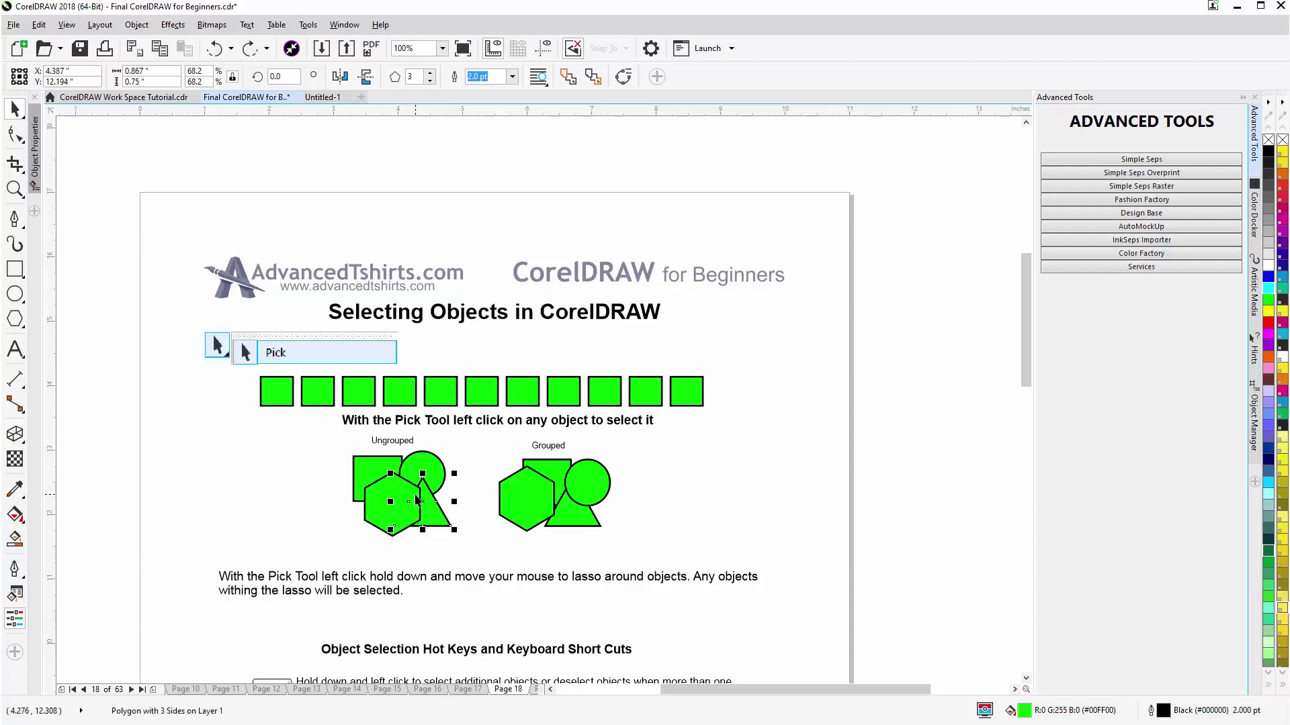
{"action": "left_click", "coordinate": [418, 499], "text": "alt"}
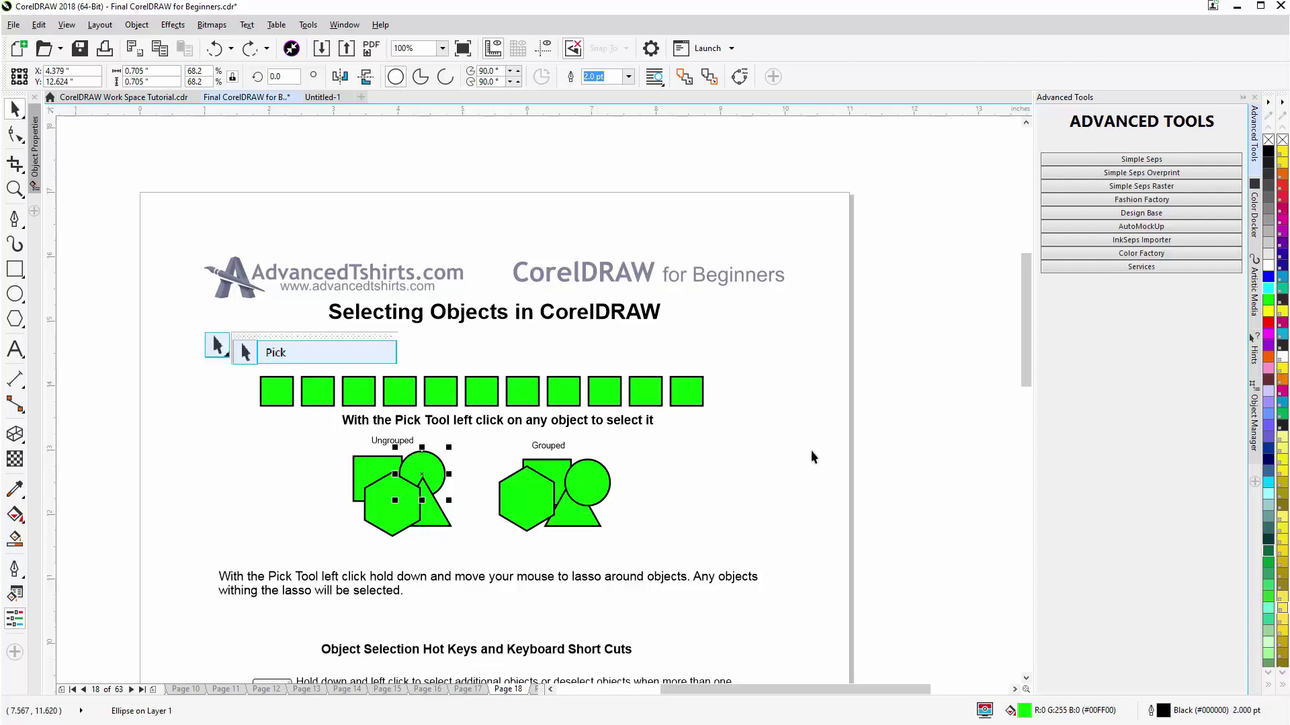
Select the grouped shapes and, in the Object Manager, range-select the group's four child objects between the Rectangle and the six-sided polygon.
{"action": "left_click_drag", "start_coordinate": [1027, 321], "coordinate": [1038, 395]}
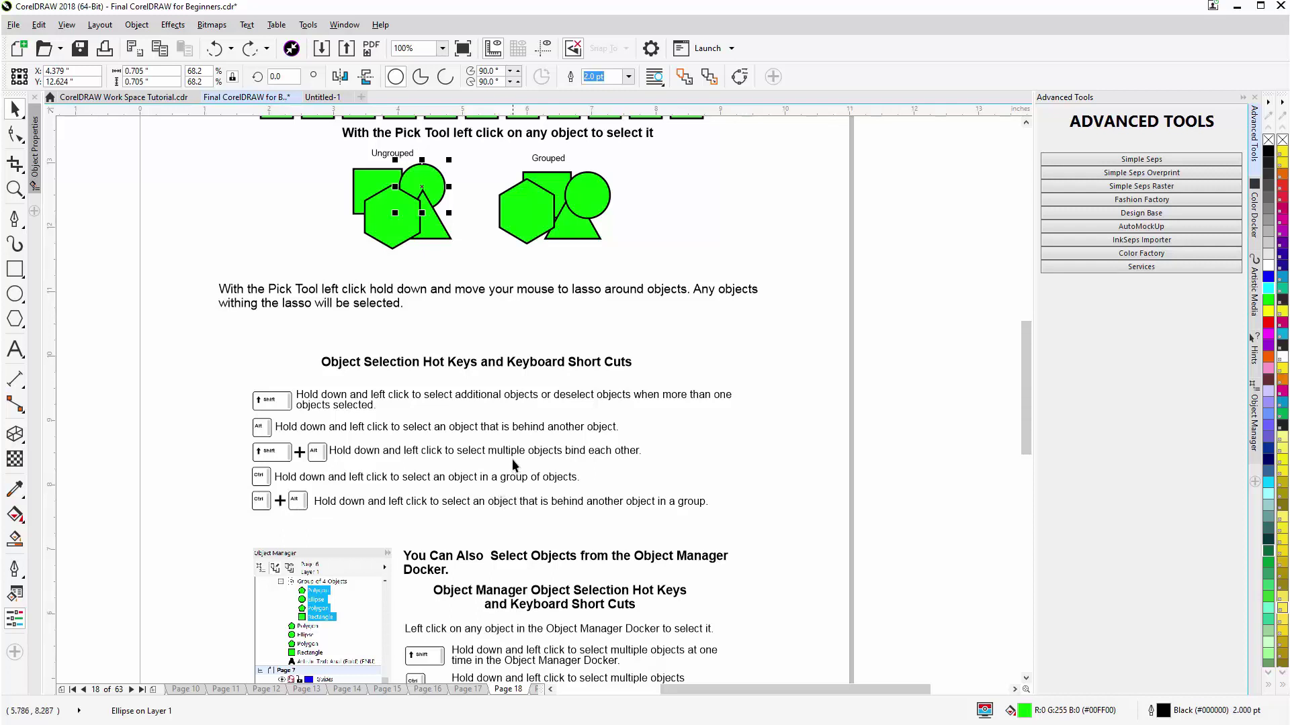
{"action": "left_click", "coordinate": [534, 215]}
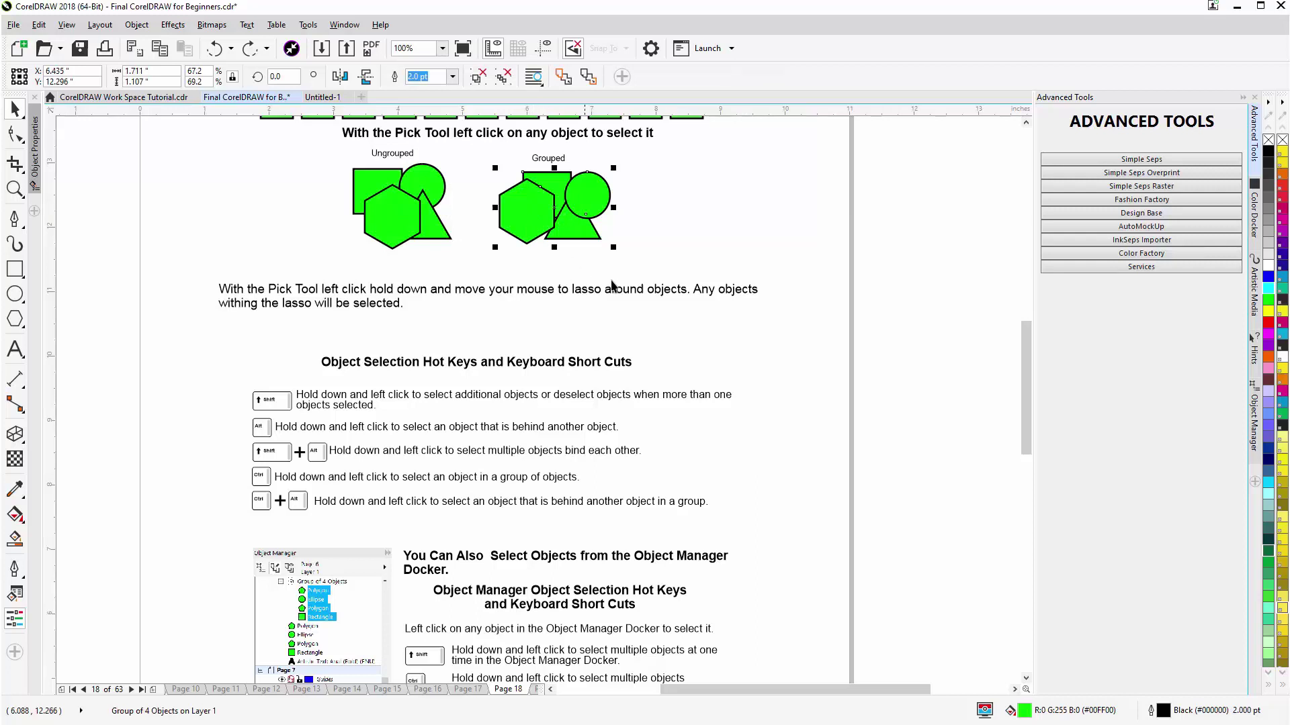
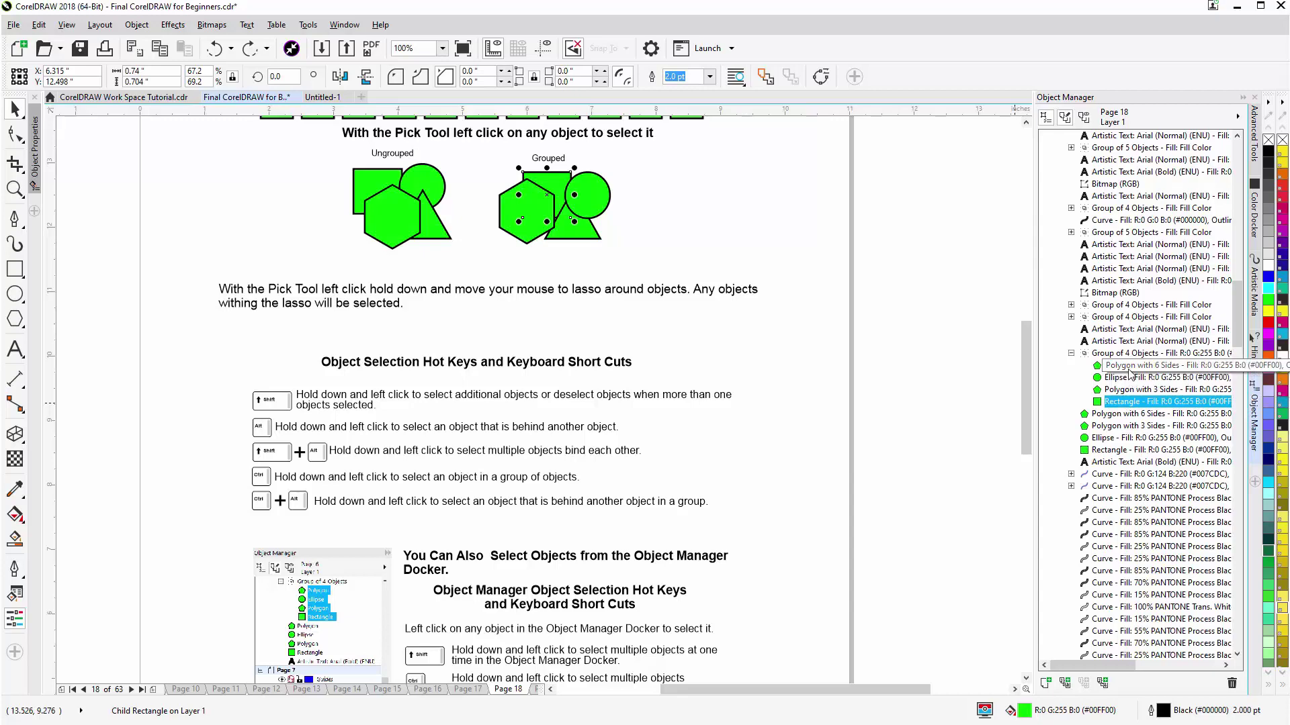
{"action": "left_click", "coordinate": [1129, 370], "text": "shift"}
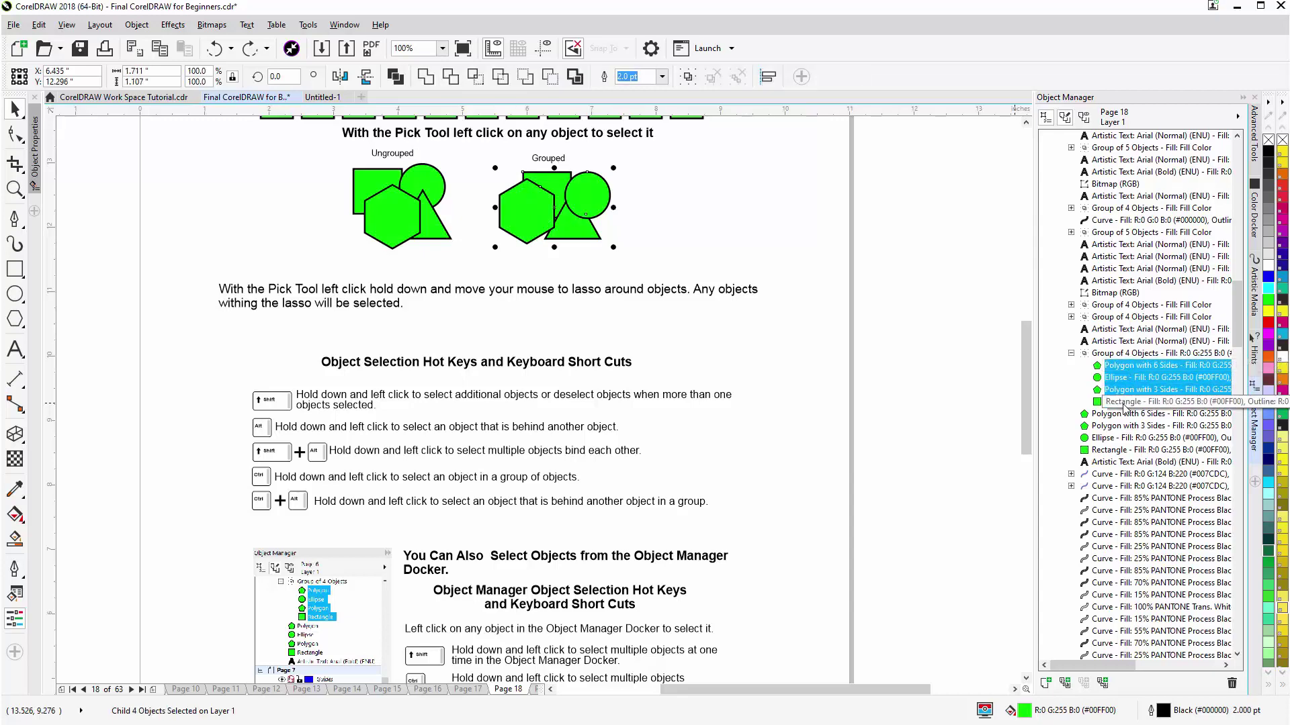
{"action": "left_click", "coordinate": [1124, 403], "text": "shift"}
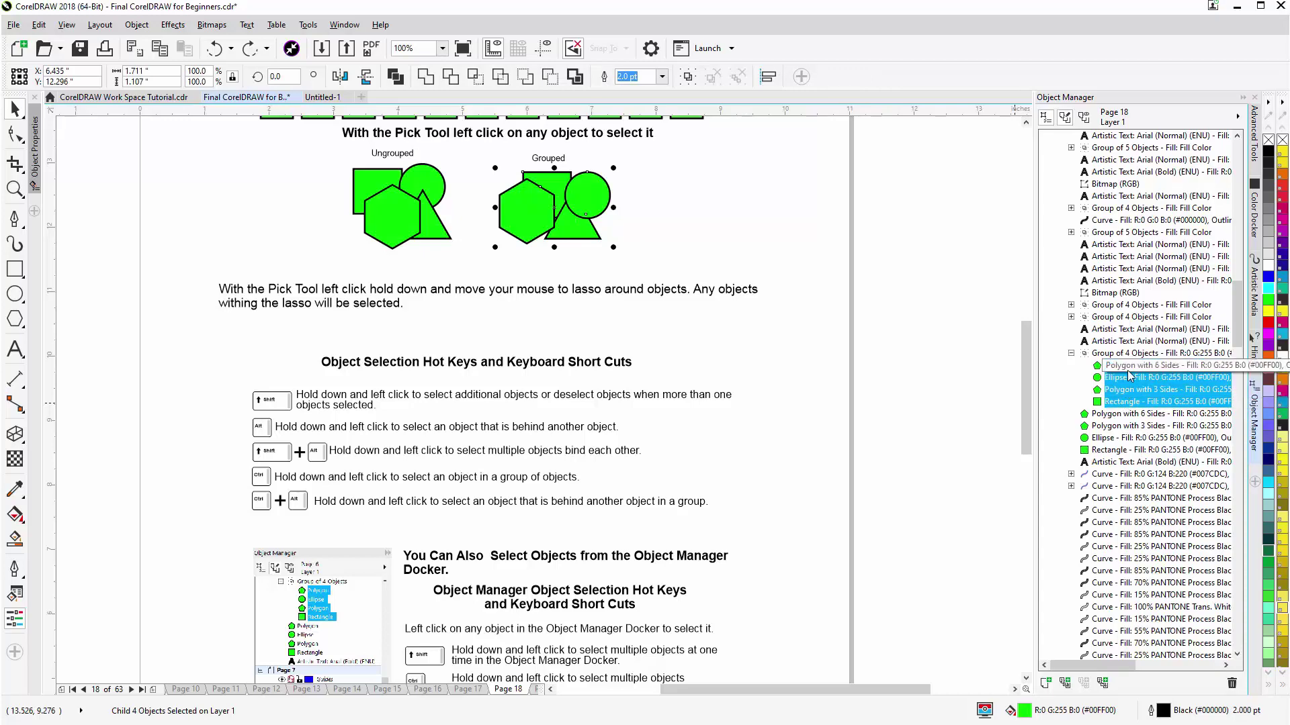
{"action": "left_click", "coordinate": [1125, 403]}
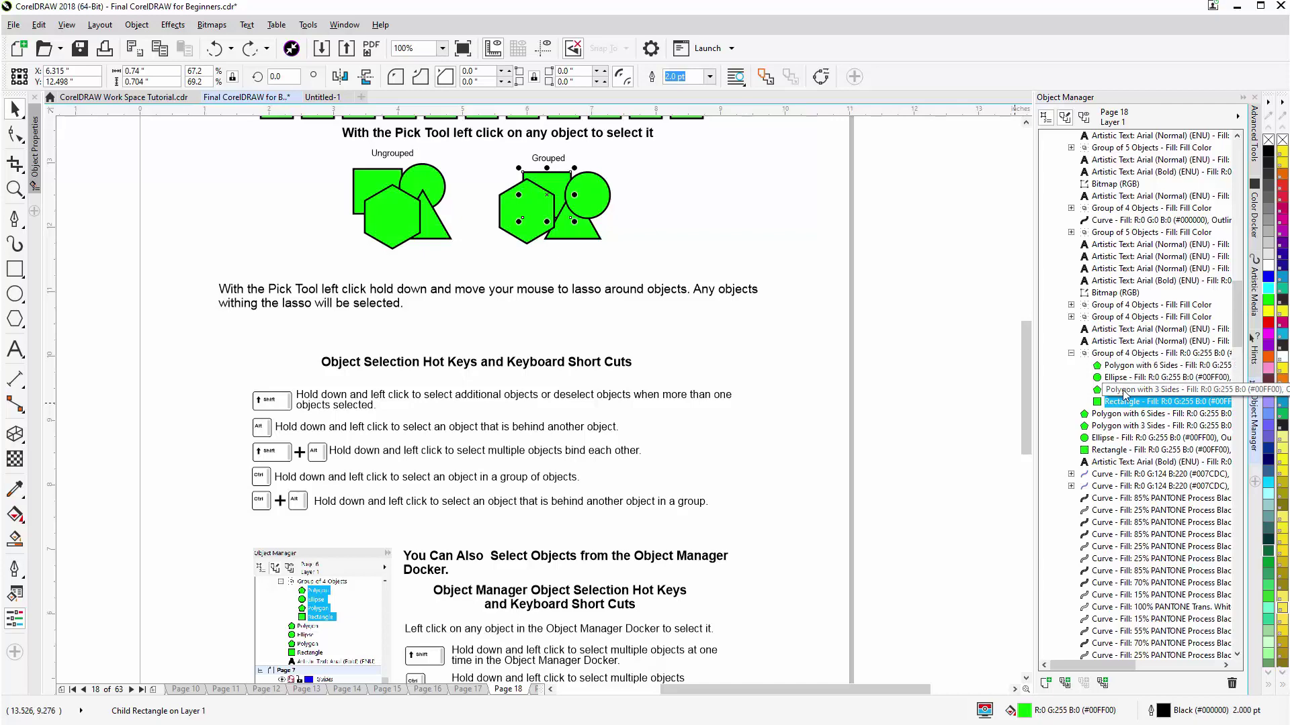
{"action": "left_click", "coordinate": [1126, 370], "text": "shift"}
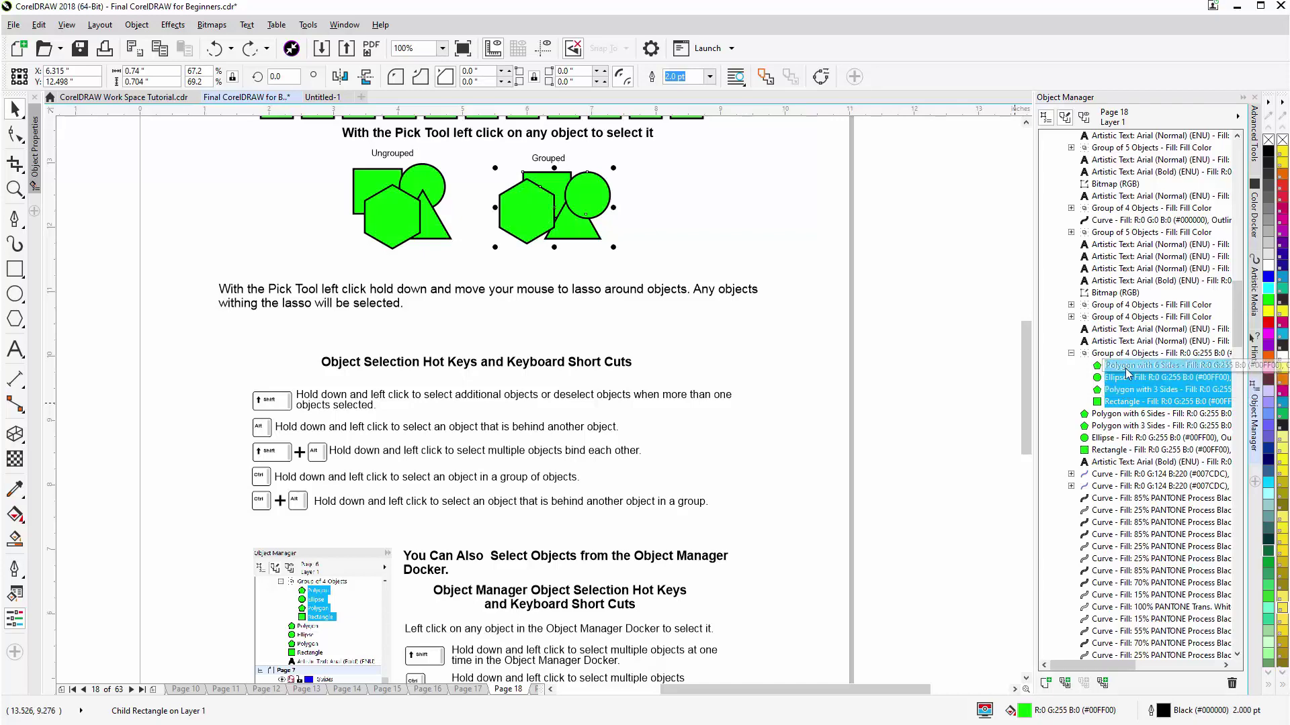
In the Object Manager, select the group's Rectangle, Ellipse and six-sided polygon together, leaving out the three-sided polygon.
{"action": "left_click", "coordinate": [1125, 402]}
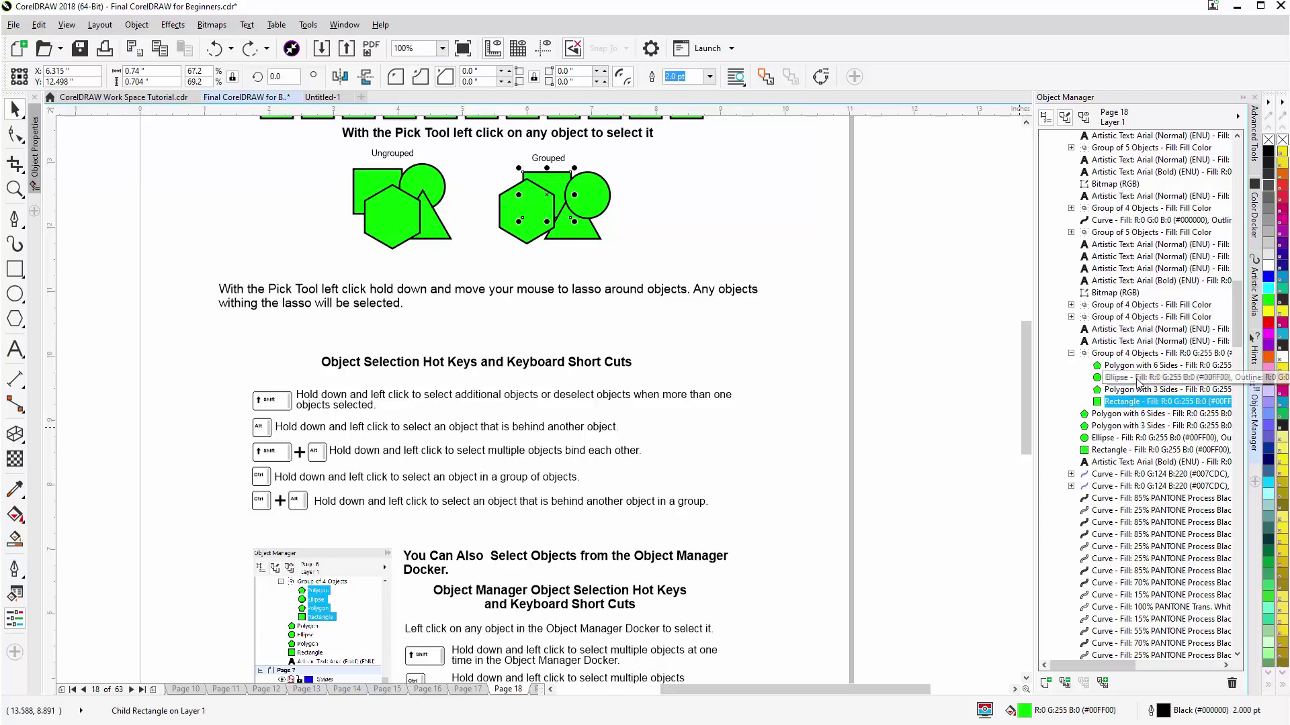
{"action": "left_click", "coordinate": [1138, 380], "text": "ctrl"}
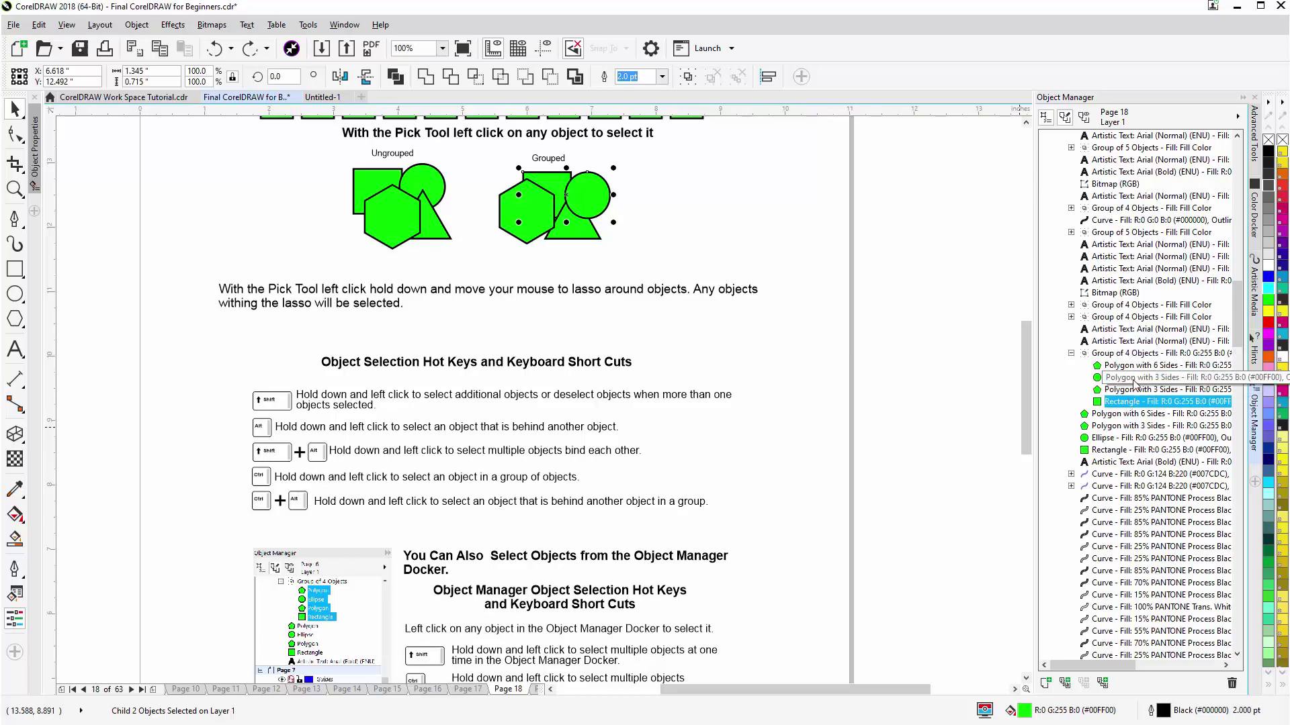
{"action": "left_click", "coordinate": [1134, 380]}
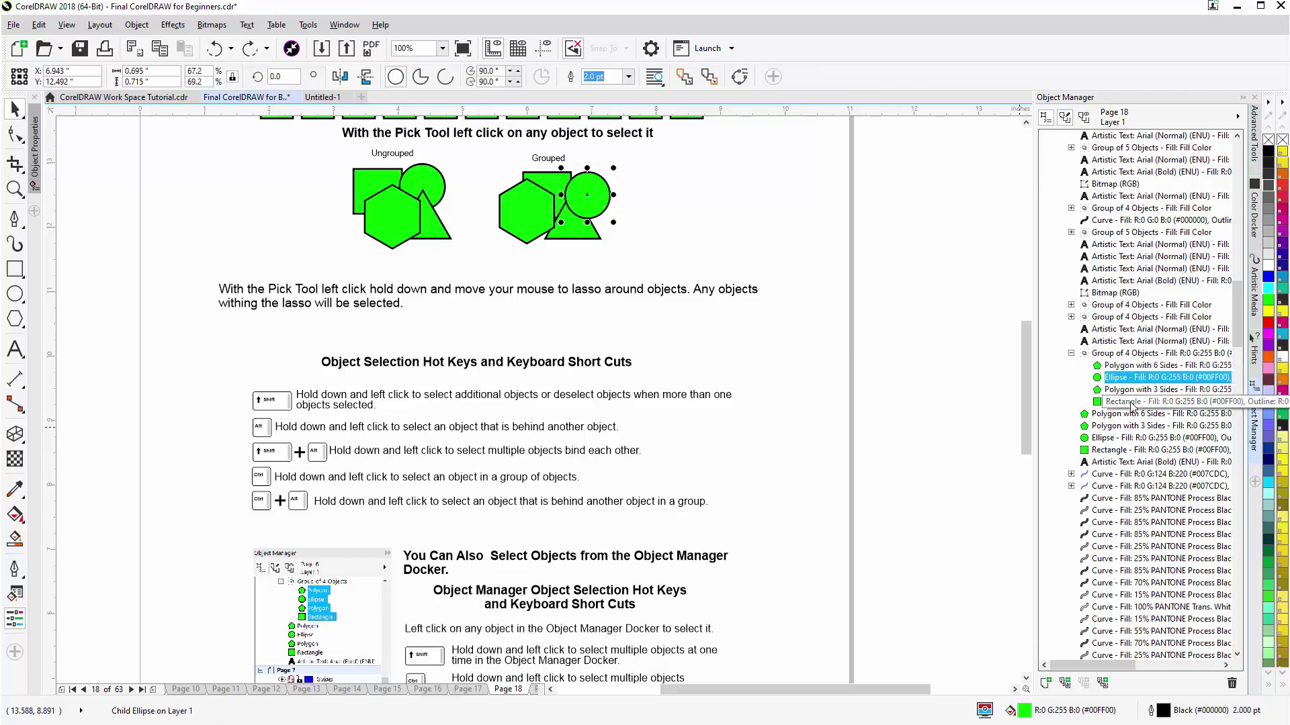
{"action": "left_click", "coordinate": [1134, 403], "text": "ctrl"}
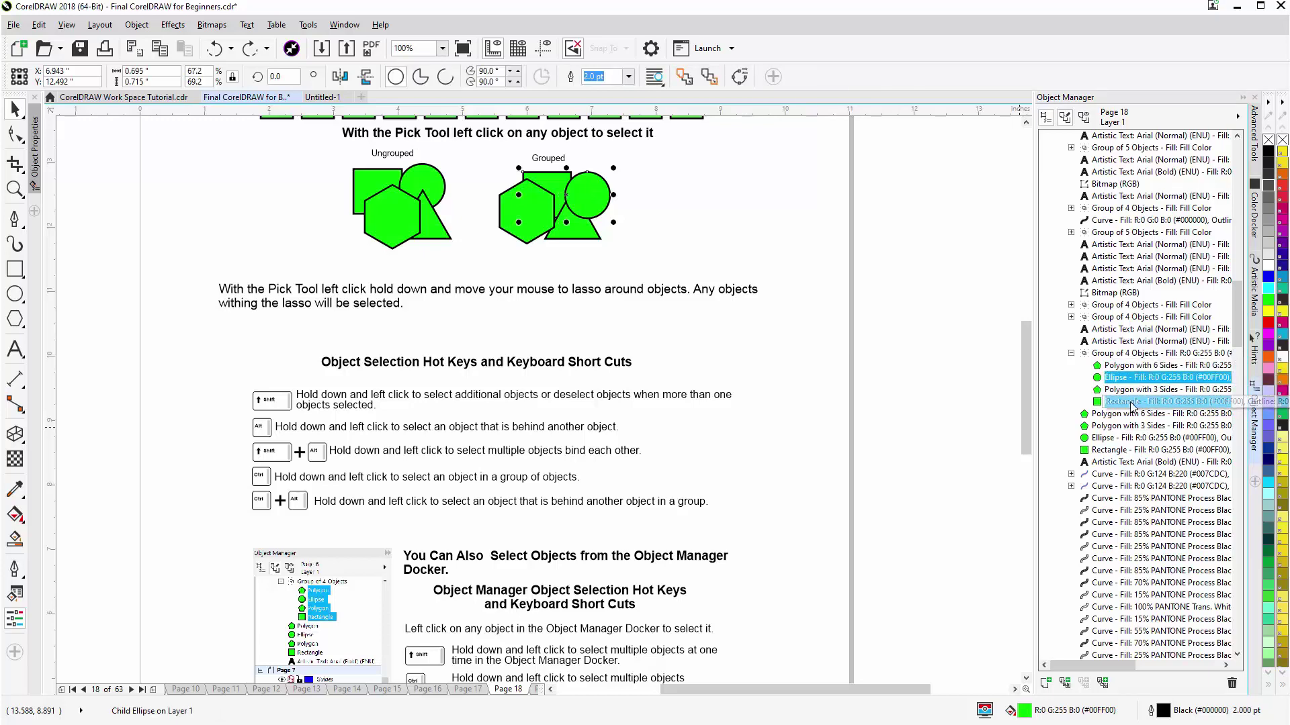
{"action": "left_click", "coordinate": [1136, 367], "text": "ctrl"}
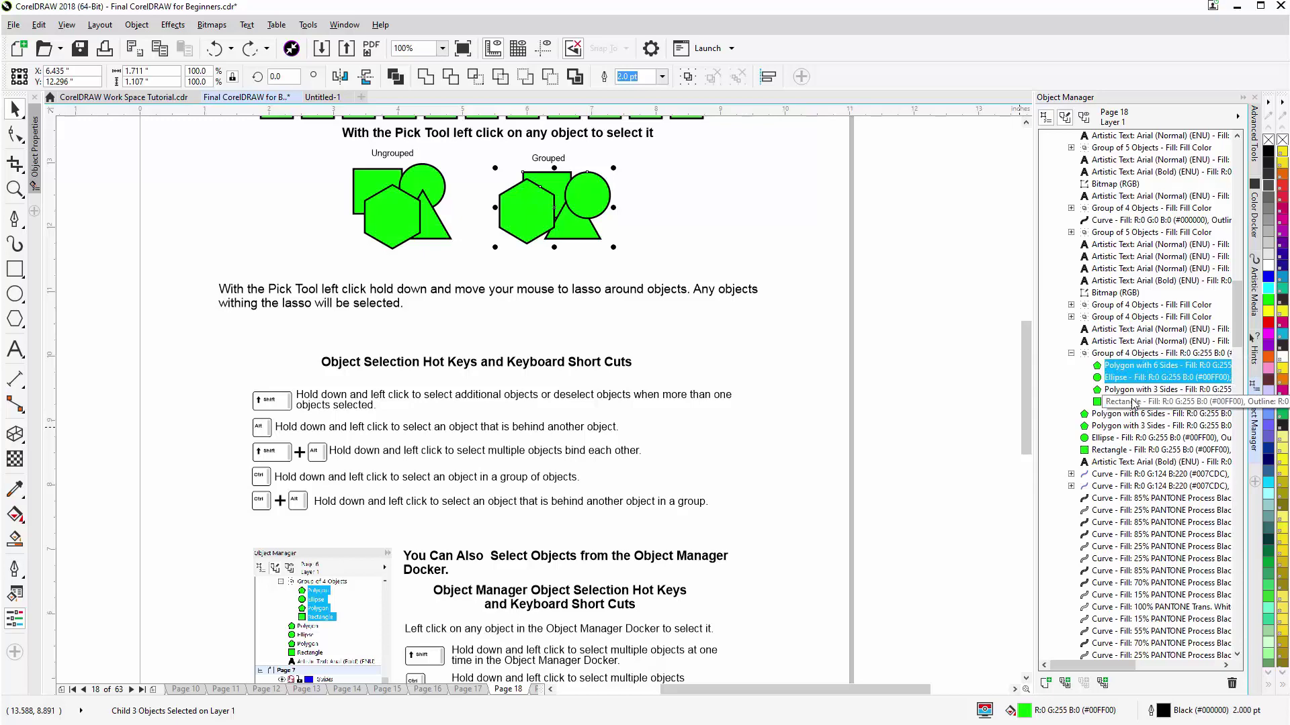
Select one curve of the ball in the soccer logo, then lasso the entire logo and clear the selection.
{"action": "left_click_drag", "start_coordinate": [1028, 391], "coordinate": [1025, 462]}
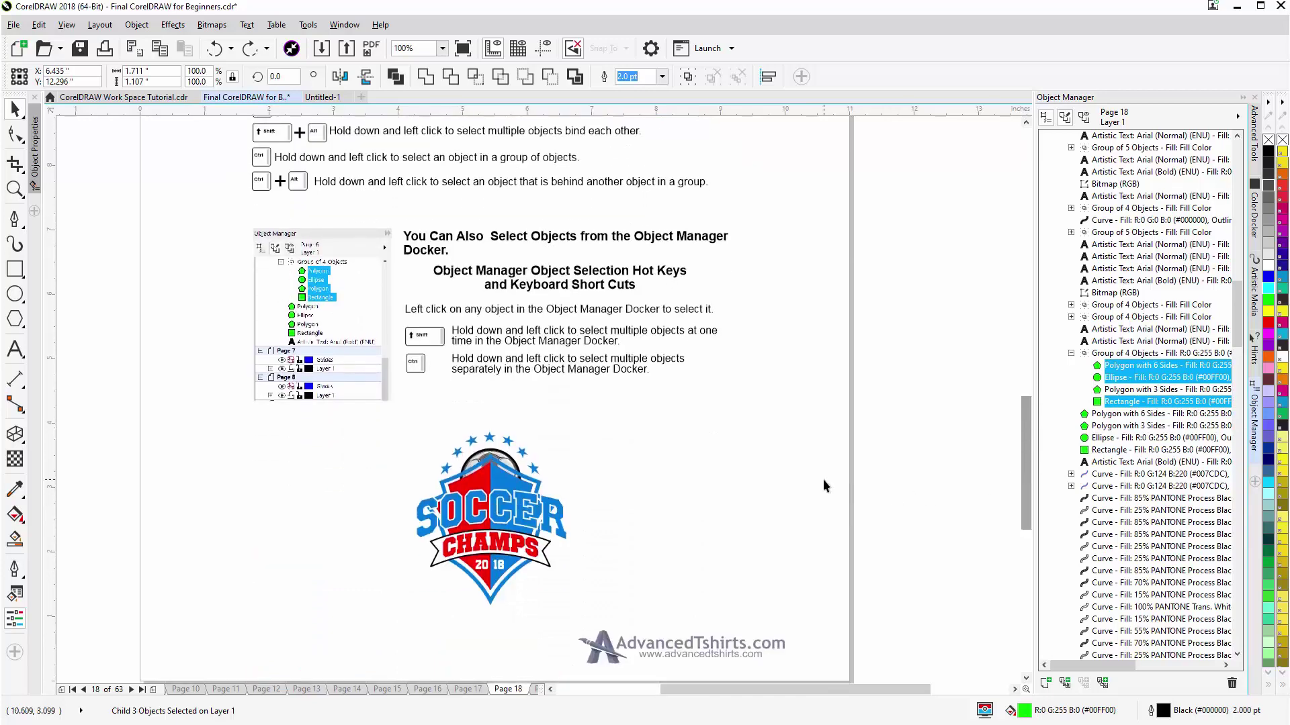
{"action": "left_click", "coordinate": [509, 452]}
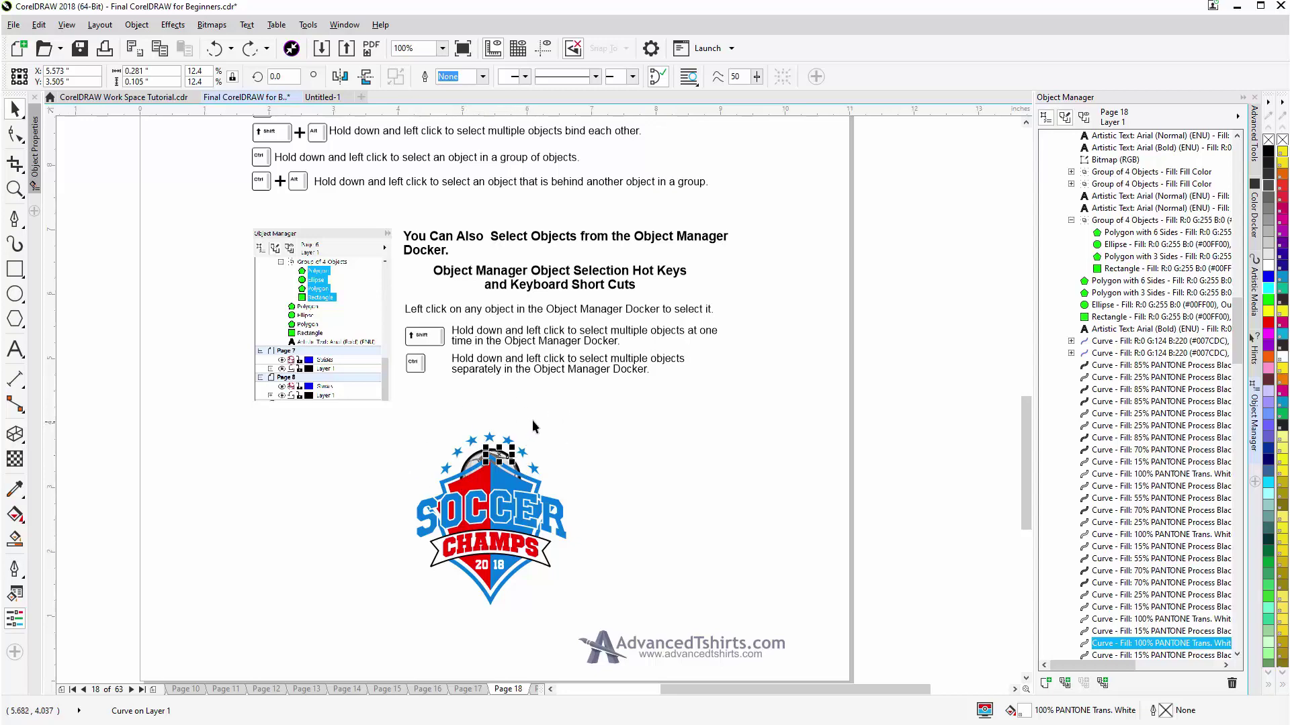
{"action": "left_click_drag", "start_coordinate": [576, 404], "coordinate": [398, 636]}
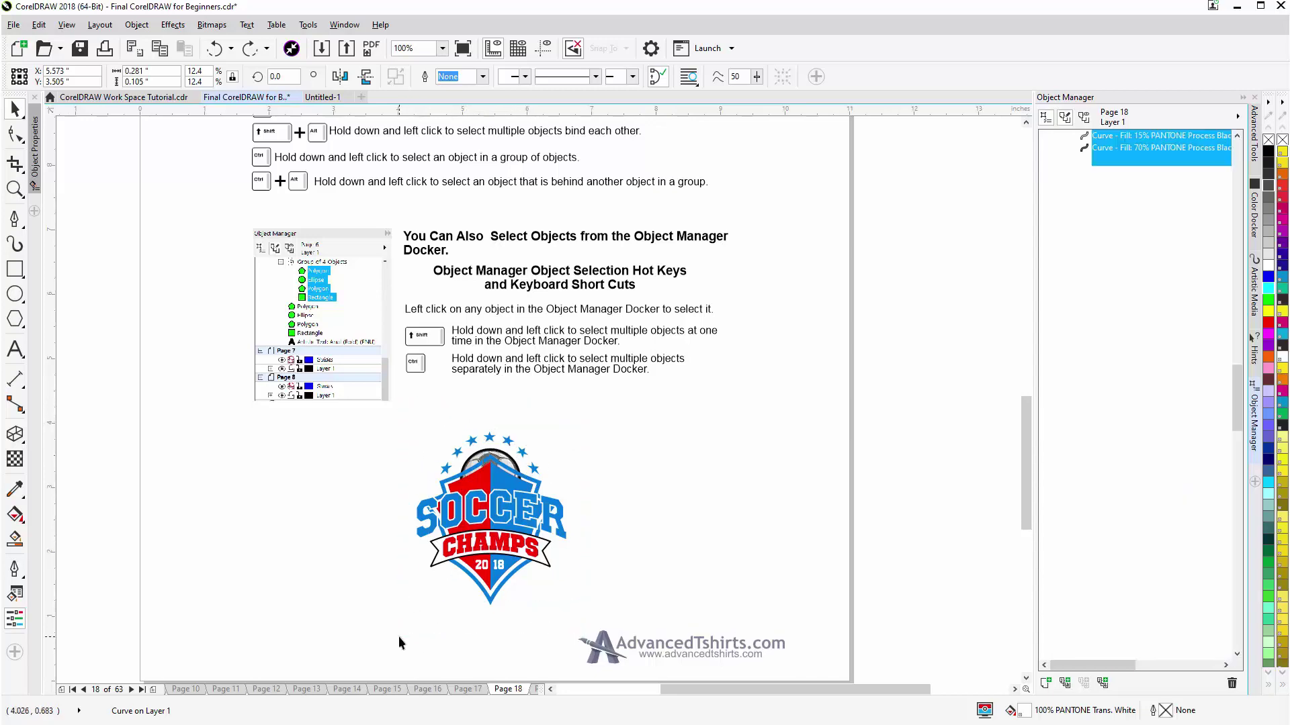
{"action": "left_click", "coordinate": [607, 482]}
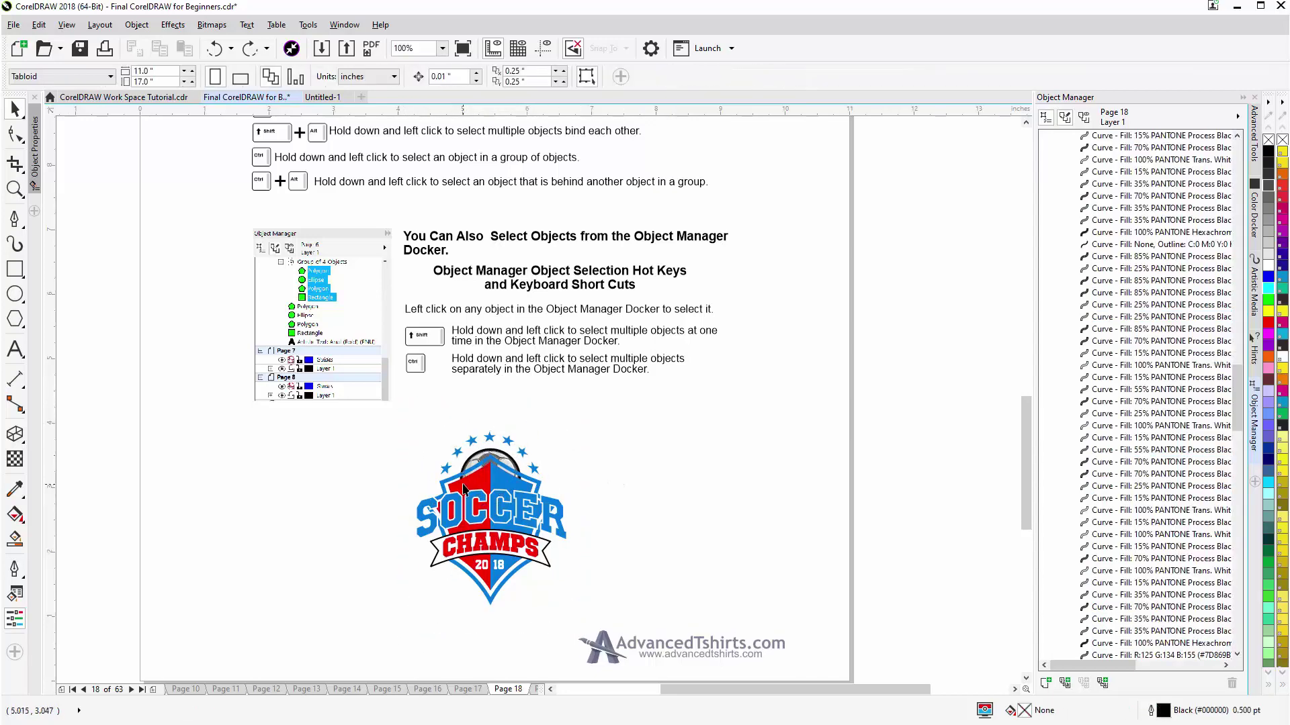
Lasso the soccer ball's pieces and the stars above it, try moving them beside the logo, and undo the move.
{"action": "scroll", "coordinate": [484, 470], "scroll_direction": "up", "scroll_amount": 1}
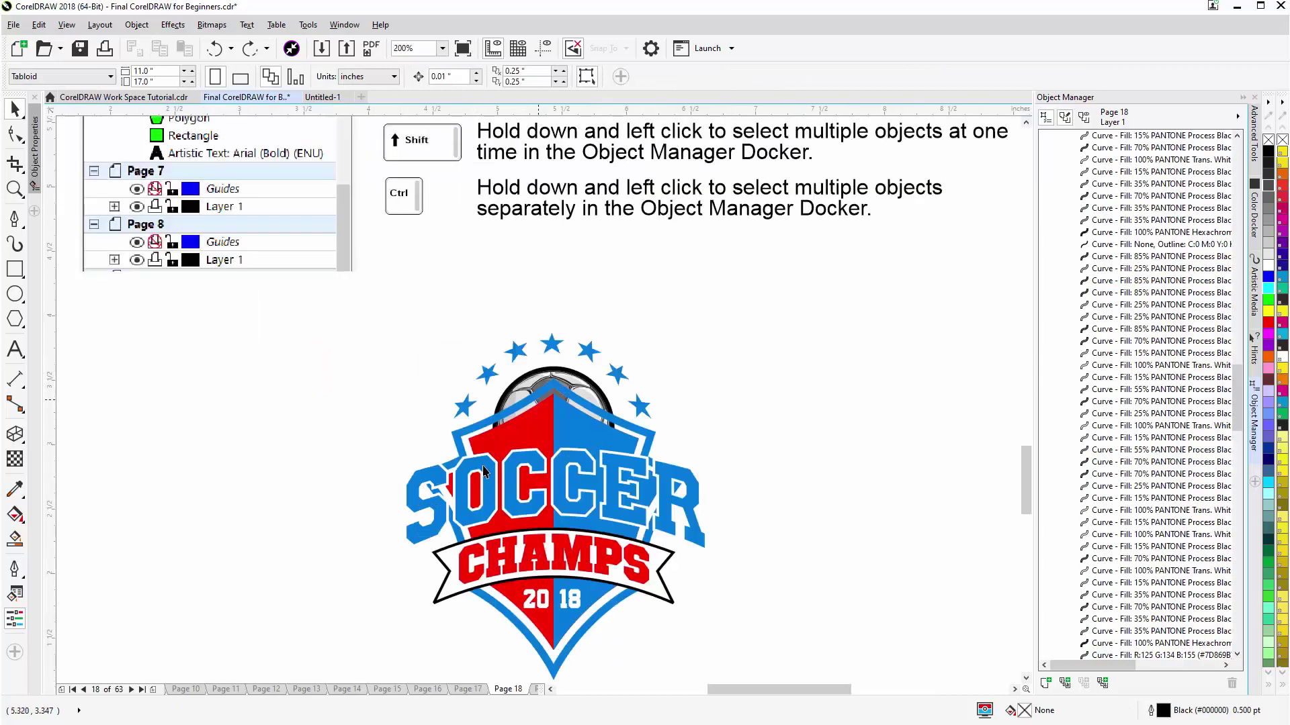
{"action": "left_click_drag", "start_coordinate": [628, 304], "coordinate": [474, 505]}
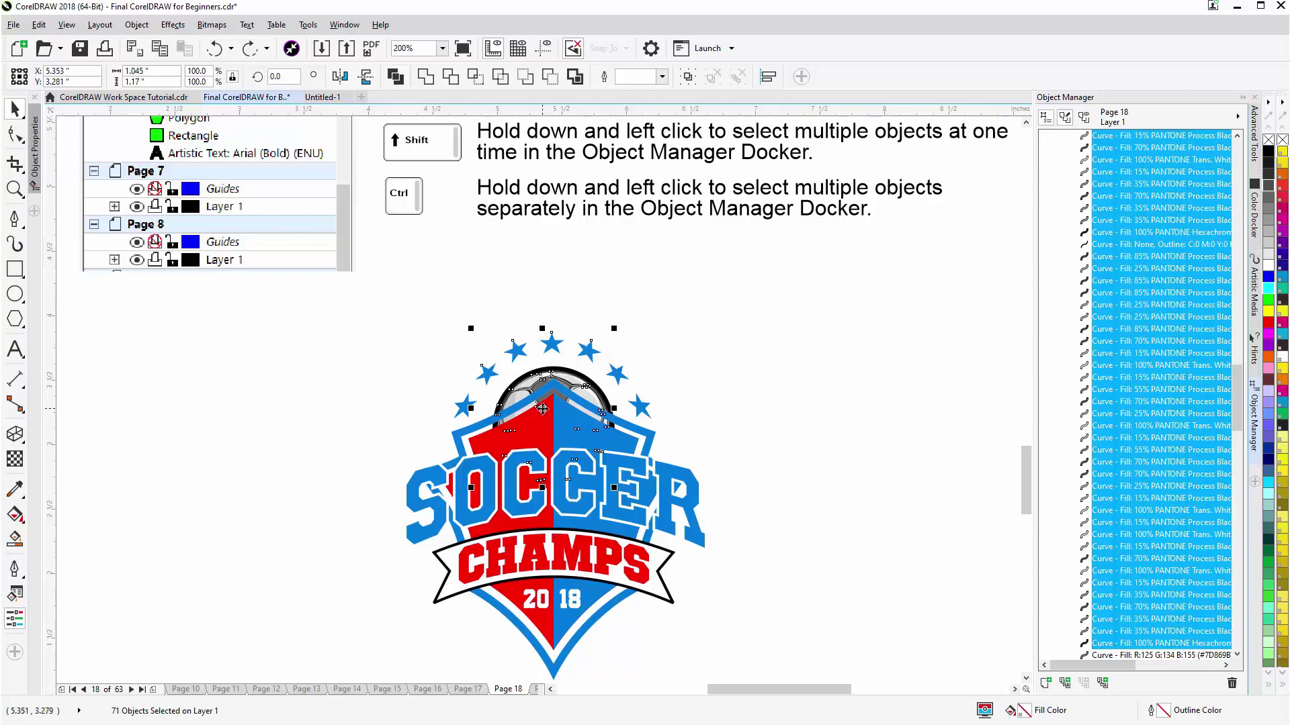
{"action": "left_click_drag", "start_coordinate": [542, 409], "coordinate": [744, 370]}
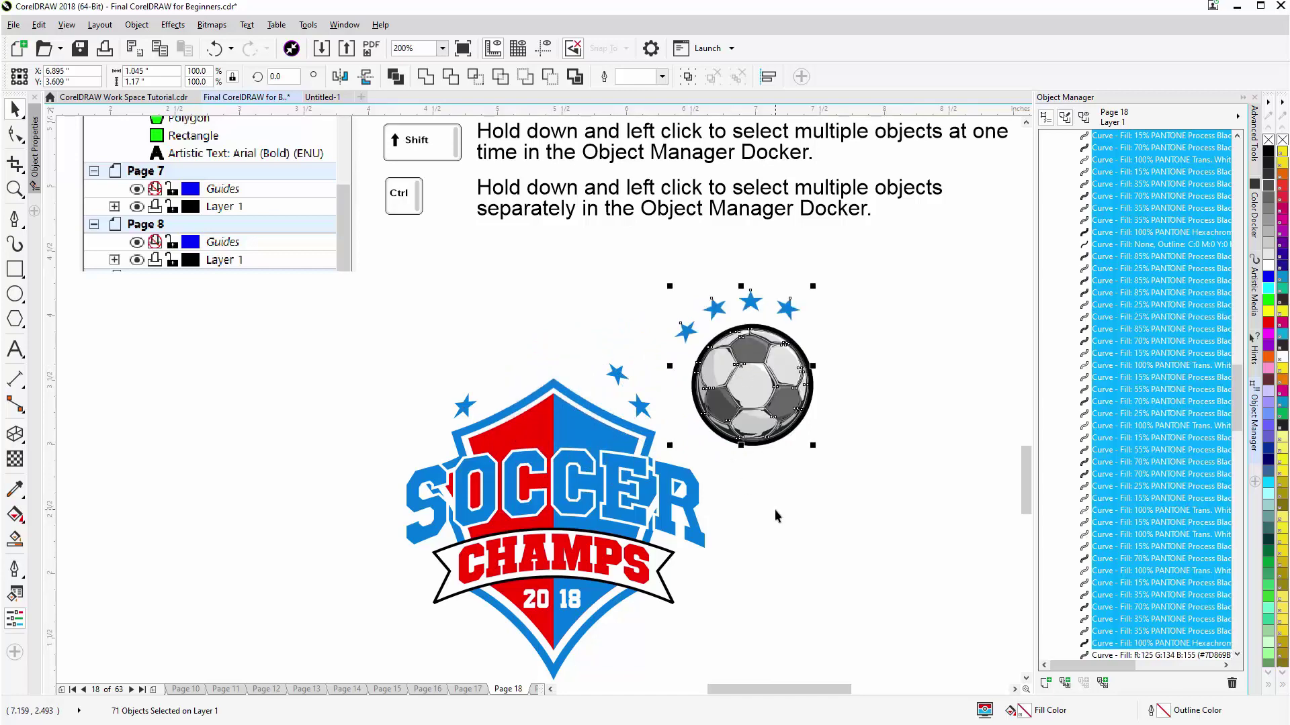
{"action": "key", "text": "ctrl+z"}
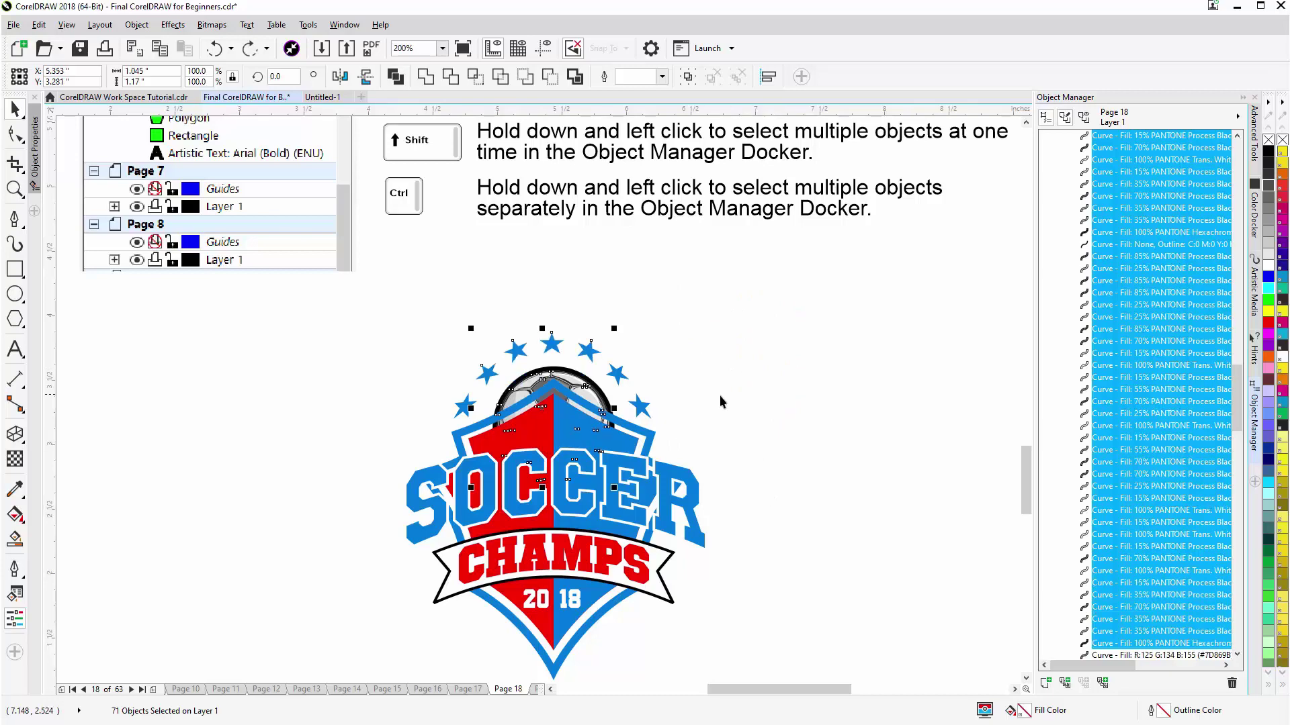
Remove the stars from the selection, try moving only the soccer ball beside the logo, and undo the move.
{"action": "left_click", "coordinate": [589, 350], "text": "shift"}
{"action": "left_click", "coordinate": [554, 346], "text": "shift"}
{"action": "left_click", "coordinate": [487, 373], "text": "shift"}
{"action": "left_click", "coordinate": [487, 372], "text": "shift"}
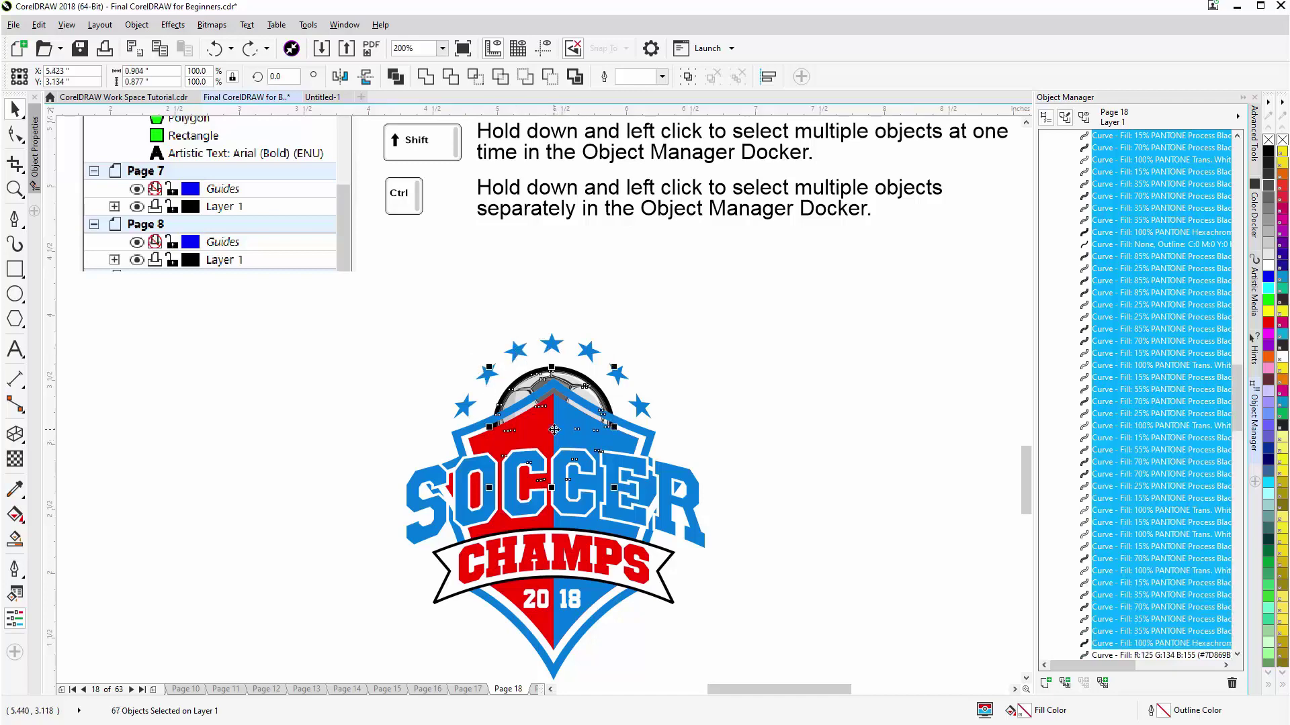
{"action": "left_click_drag", "start_coordinate": [551, 429], "coordinate": [747, 364]}
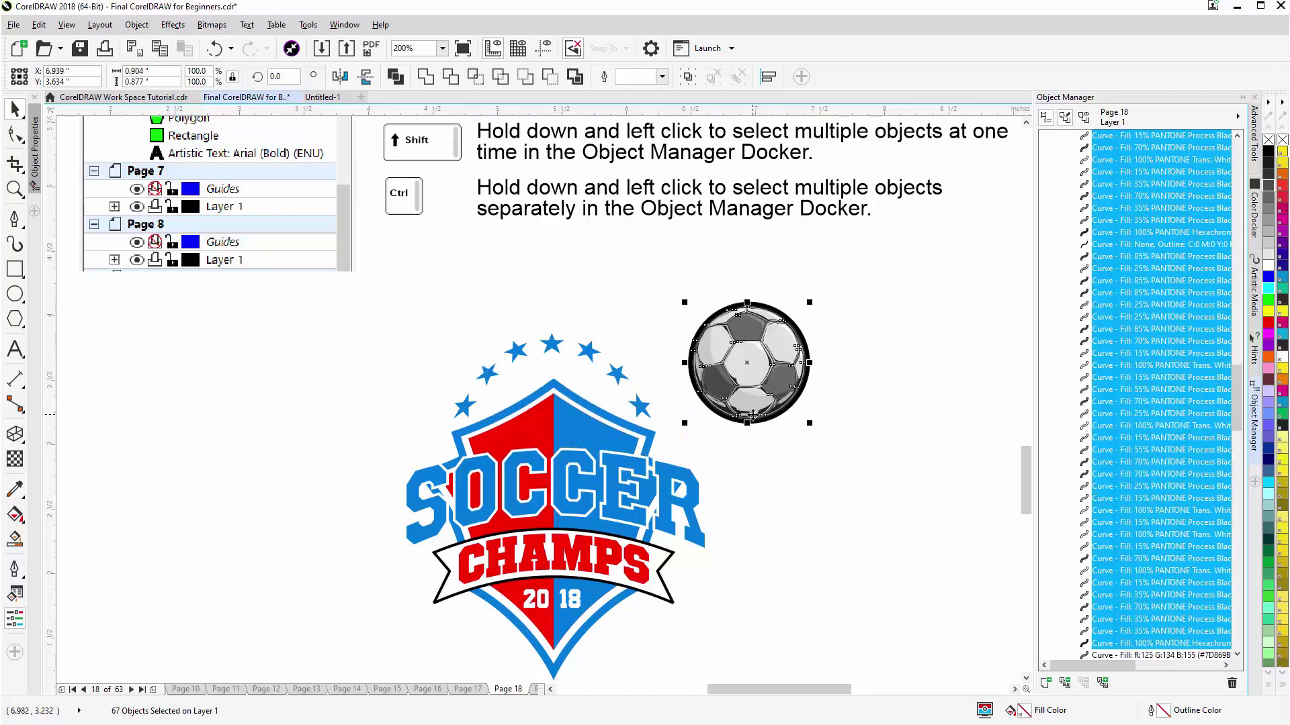
{"action": "key", "text": "ctrl+z"}
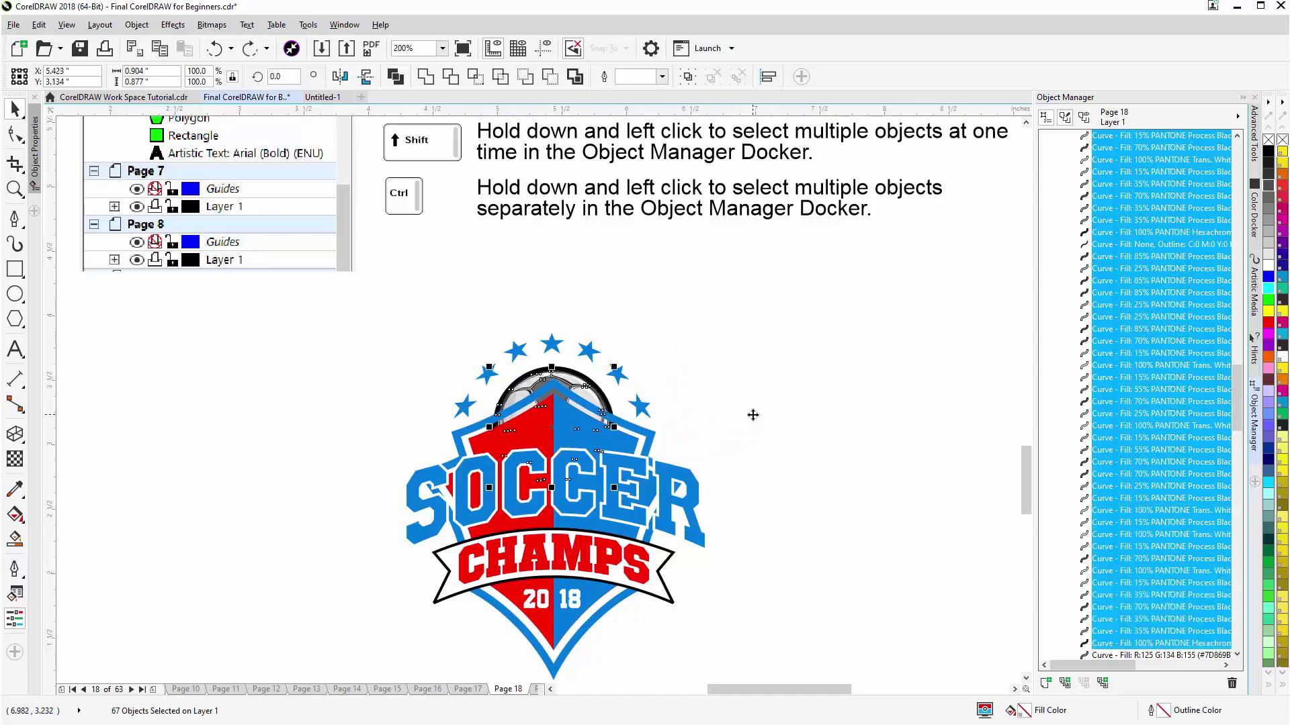
Group the soccer ball's pieces and order the group directly in front of the shield's blue half.
{"action": "left_click", "coordinate": [688, 77]}
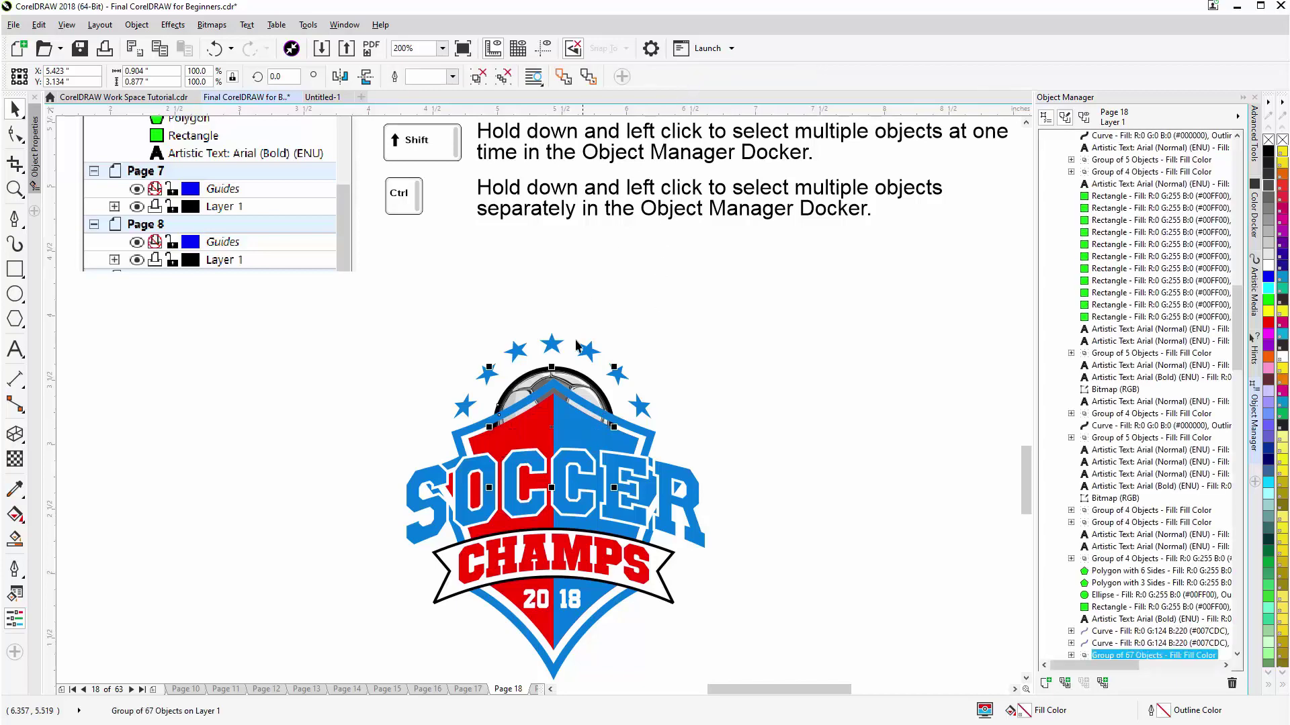
{"action": "right_click", "coordinate": [570, 381]}
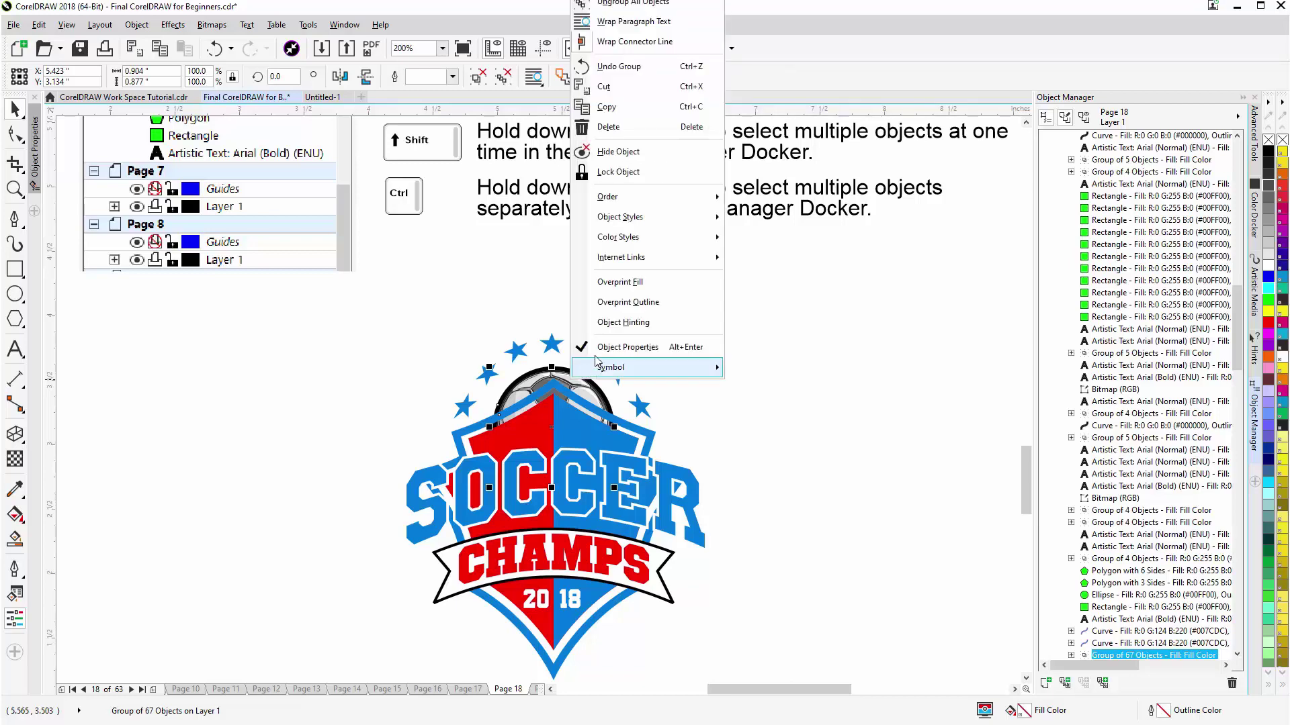
{"action": "mouse_move", "coordinate": [655, 203]}
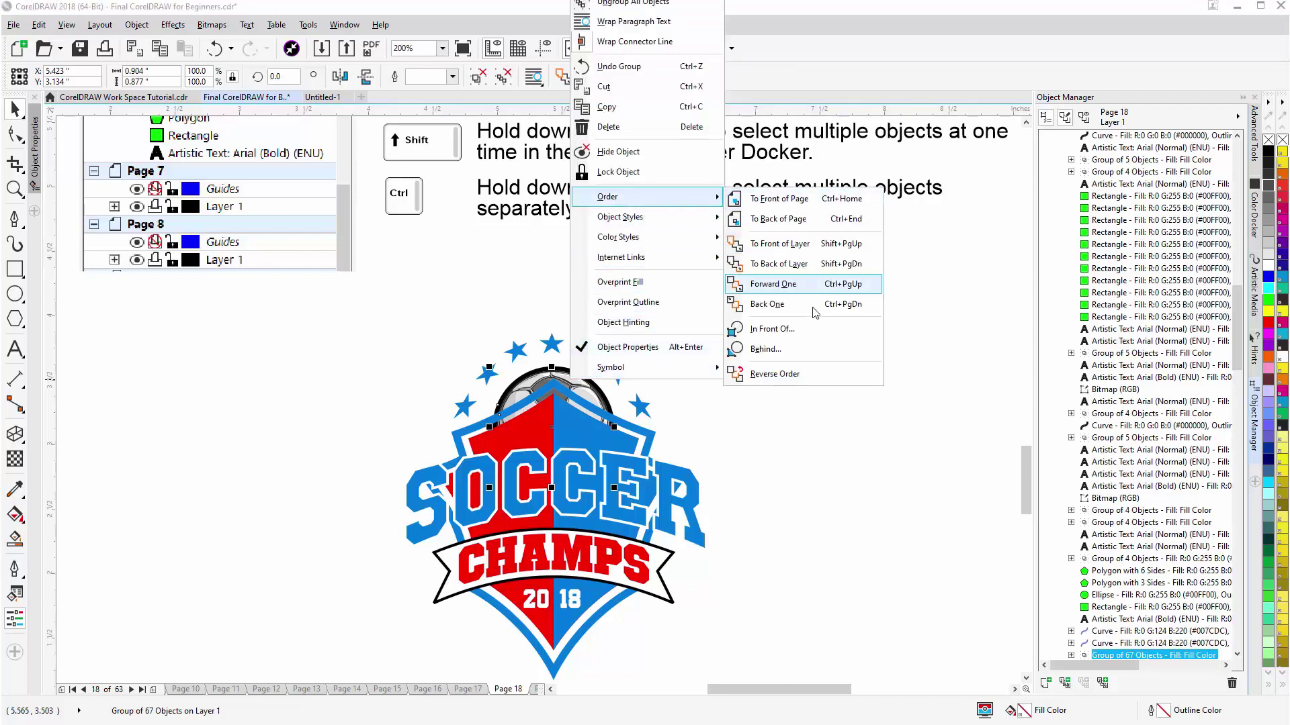
{"action": "left_click", "coordinate": [766, 349]}
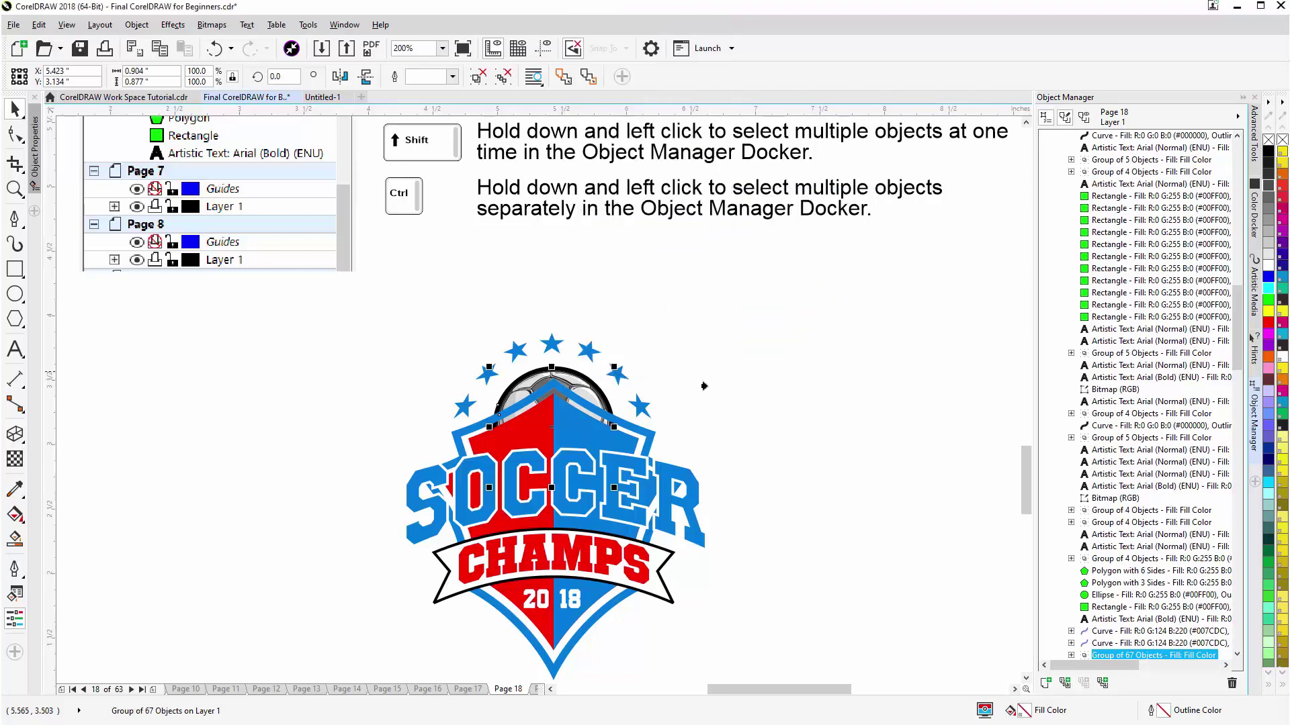
{"action": "left_click", "coordinate": [561, 433]}
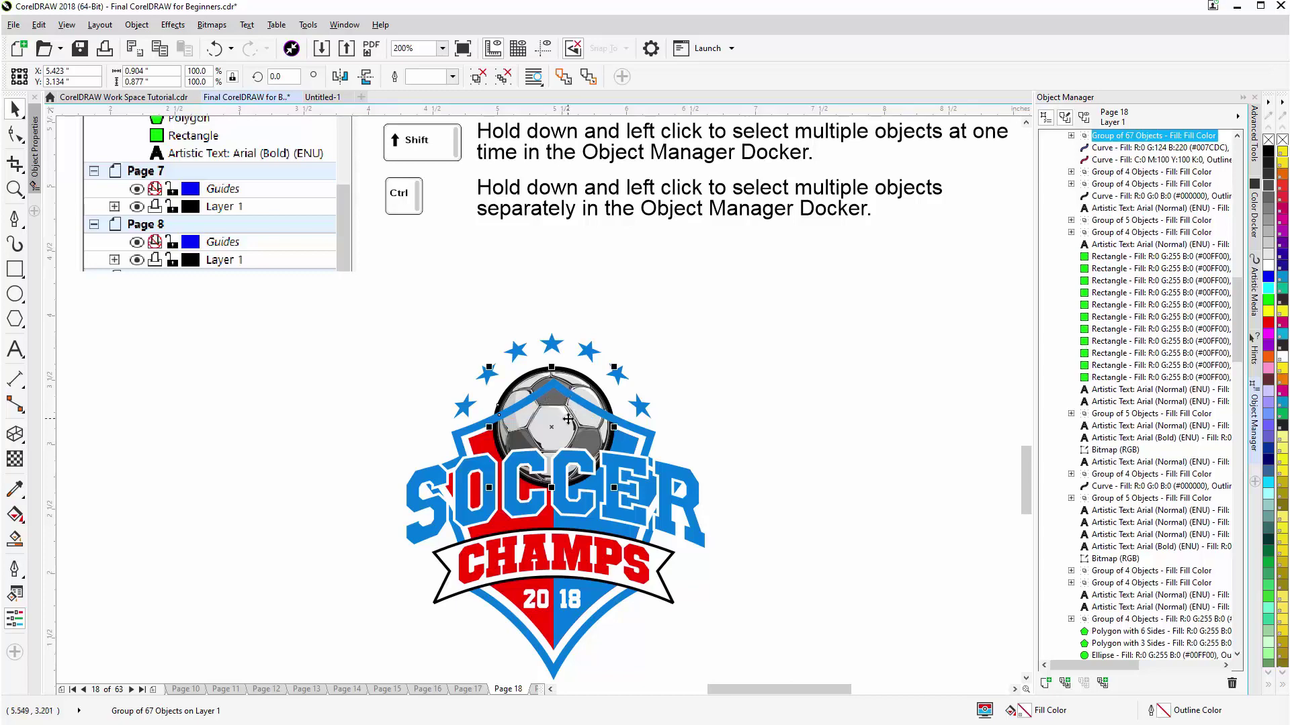
Send the logo's blue outline curve to the back of the page and clear the selection.
{"action": "left_click", "coordinate": [631, 434]}
{"action": "right_click", "coordinate": [631, 434]}
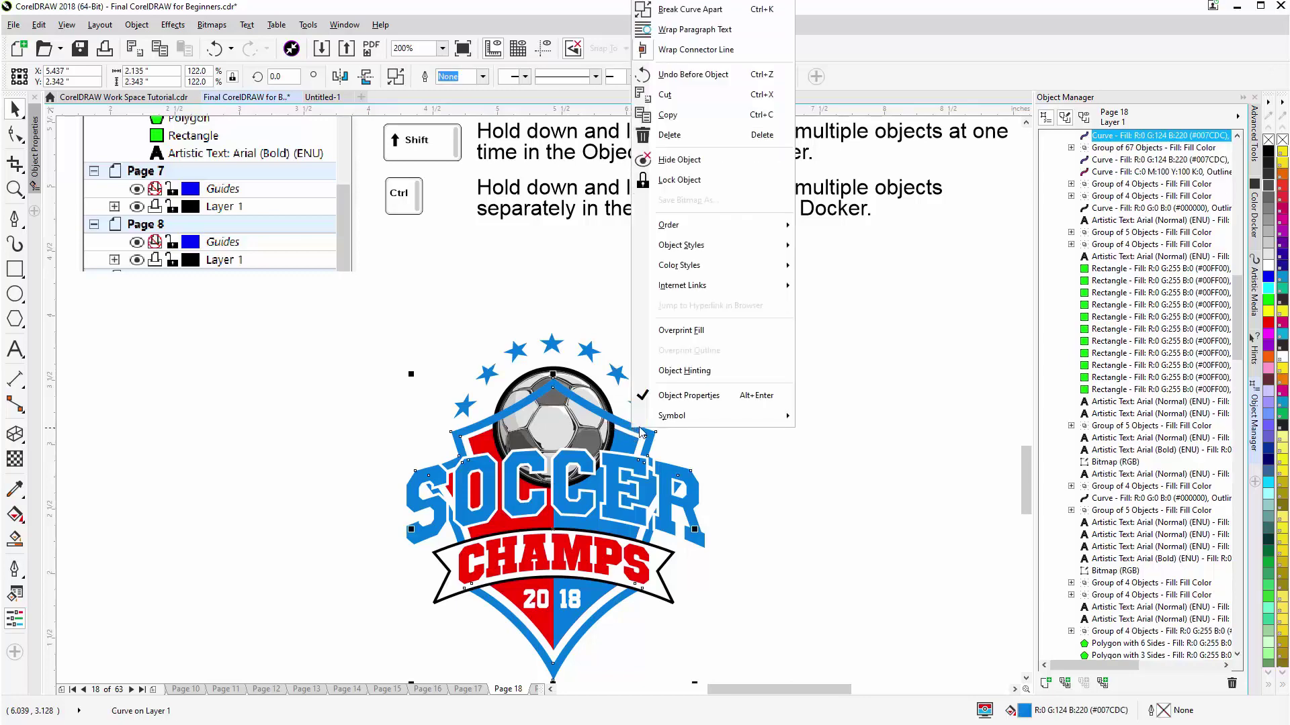
{"action": "mouse_move", "coordinate": [722, 229]}
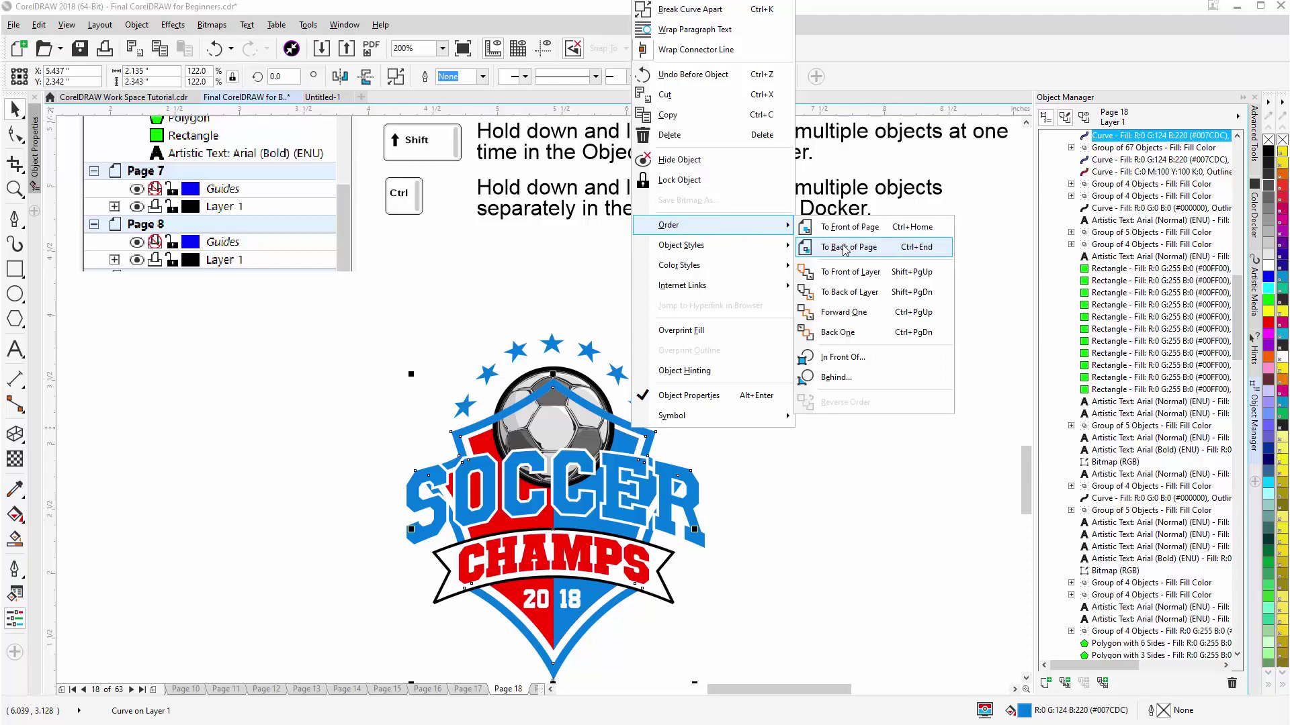
{"action": "left_click", "coordinate": [845, 247]}
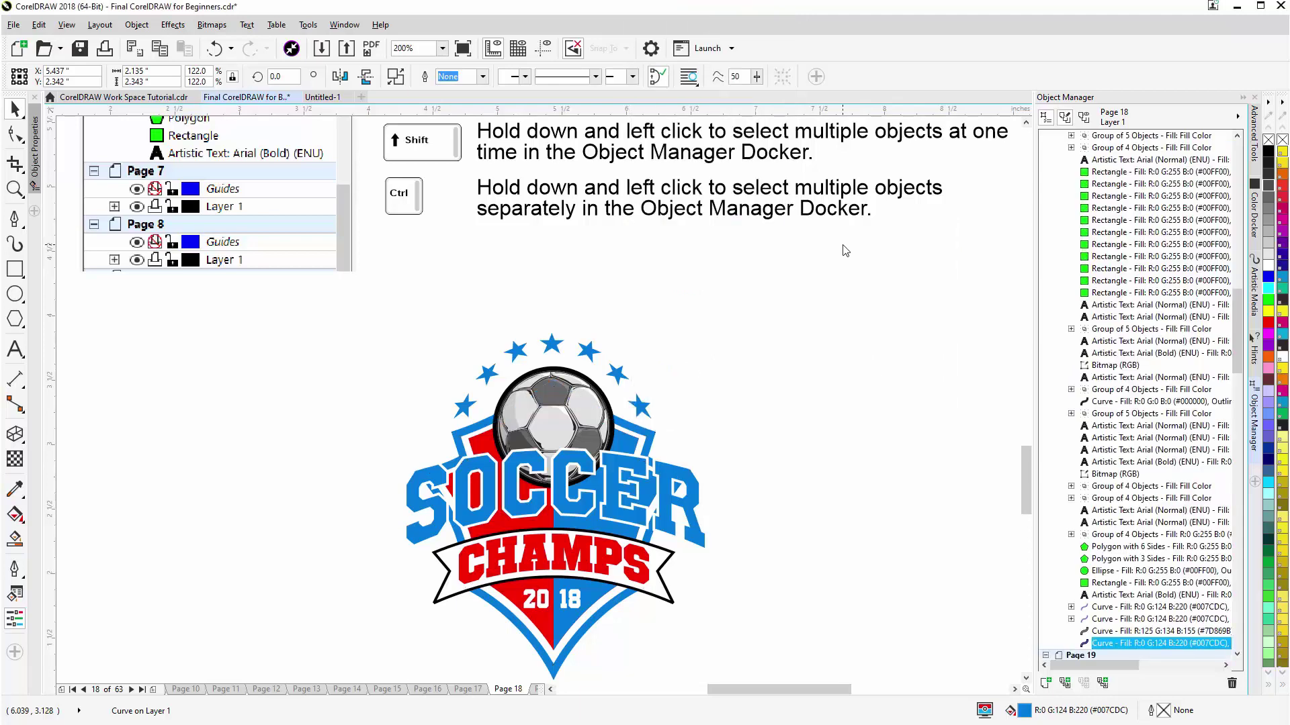
{"action": "left_click", "coordinate": [816, 452]}
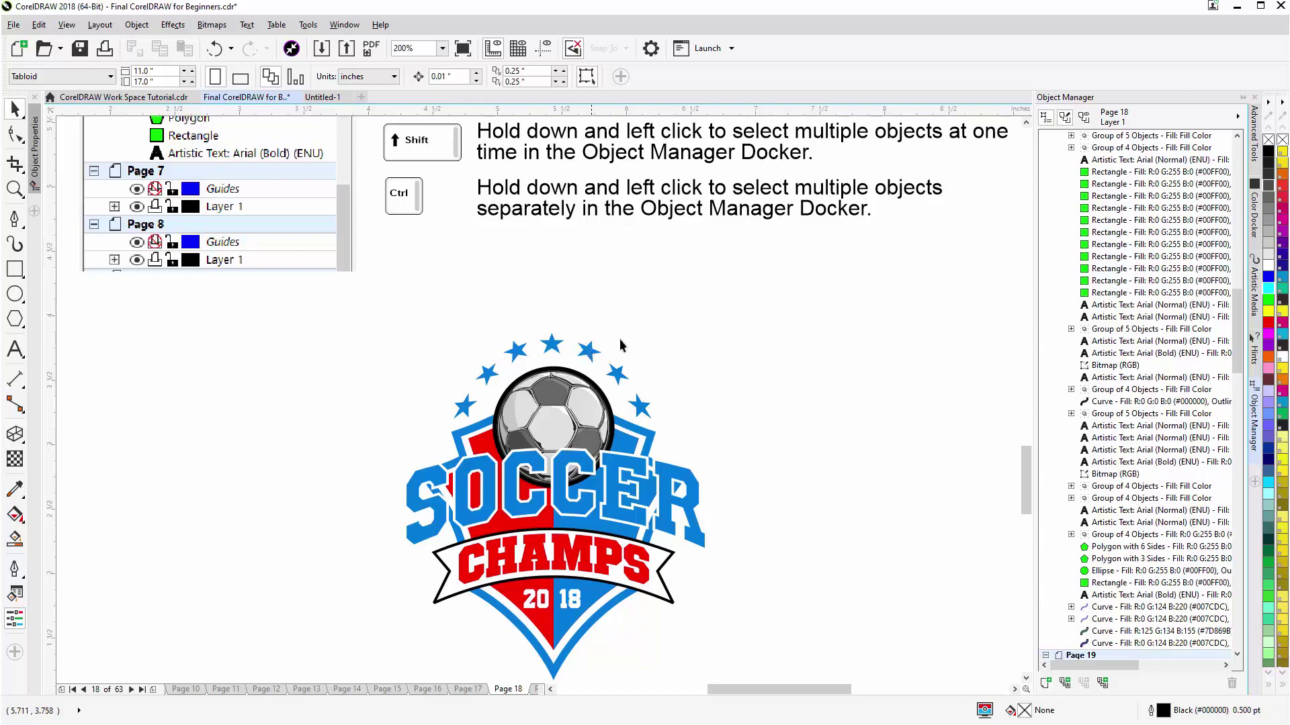
{"action": "left_click_drag", "start_coordinate": [1028, 497], "coordinate": [1030, 313]}
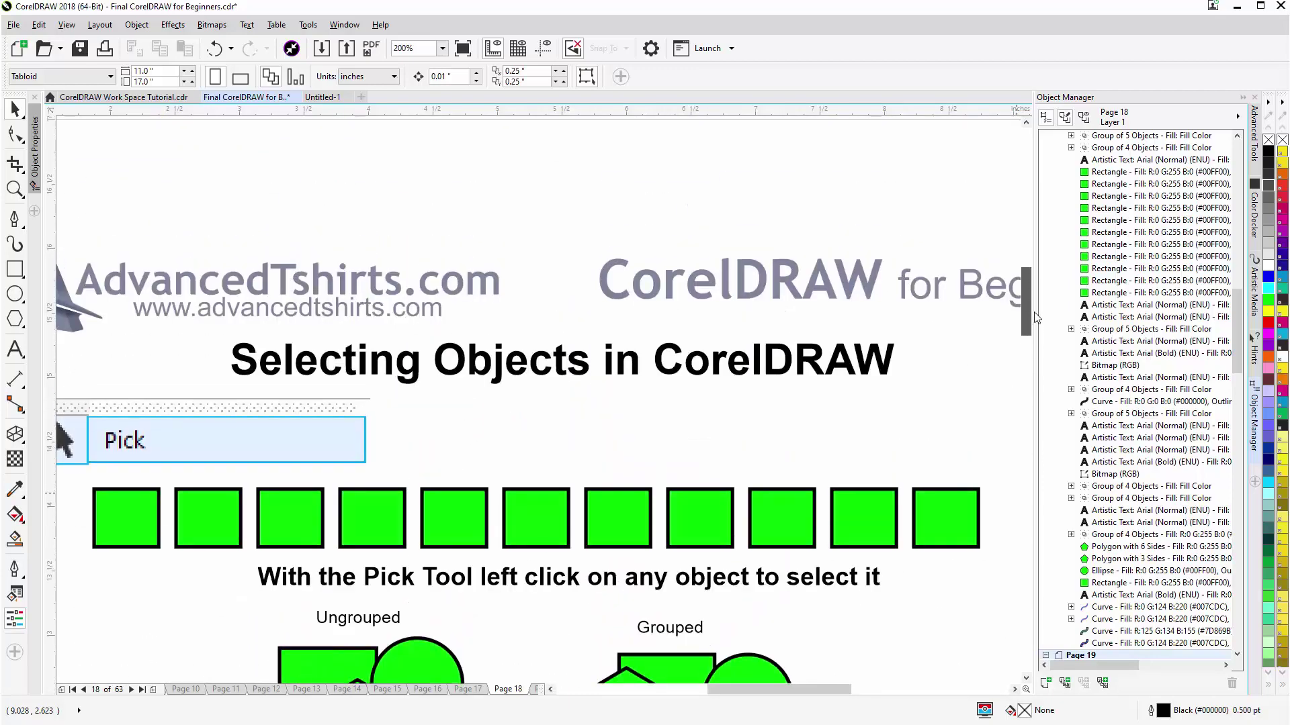